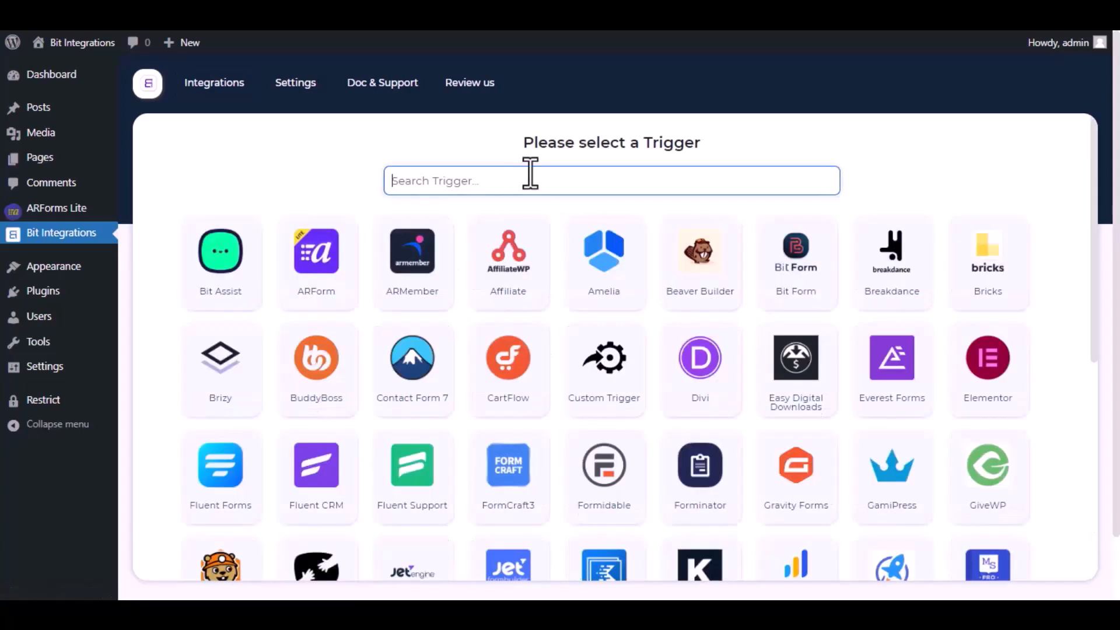
Search the triggers for Arfo and select ARForm as the trigger.
text(Ar)
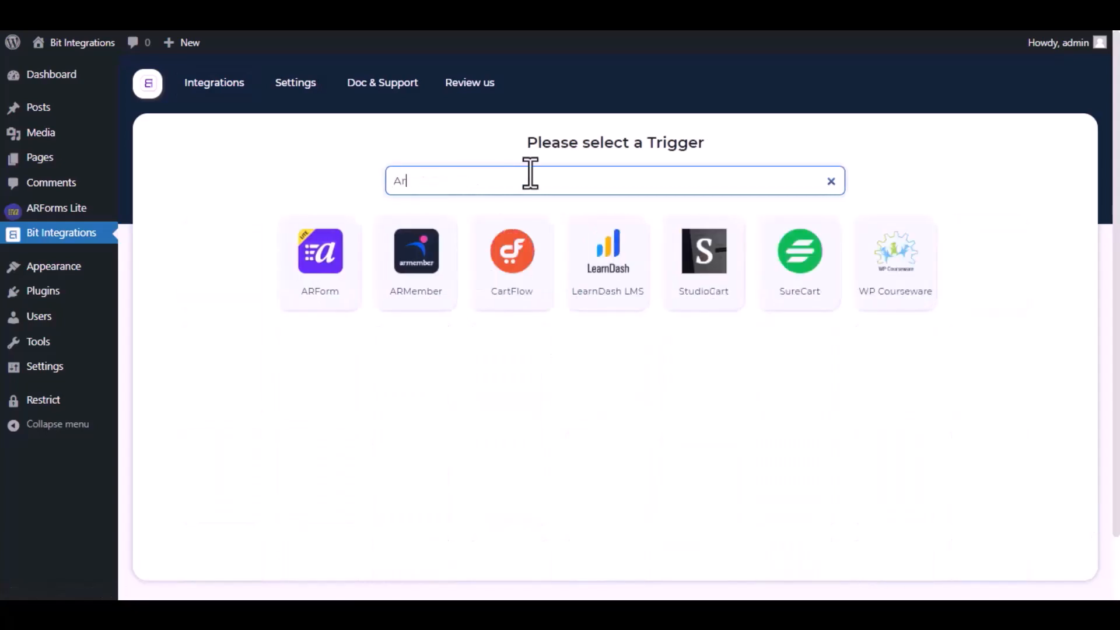
text(fo)
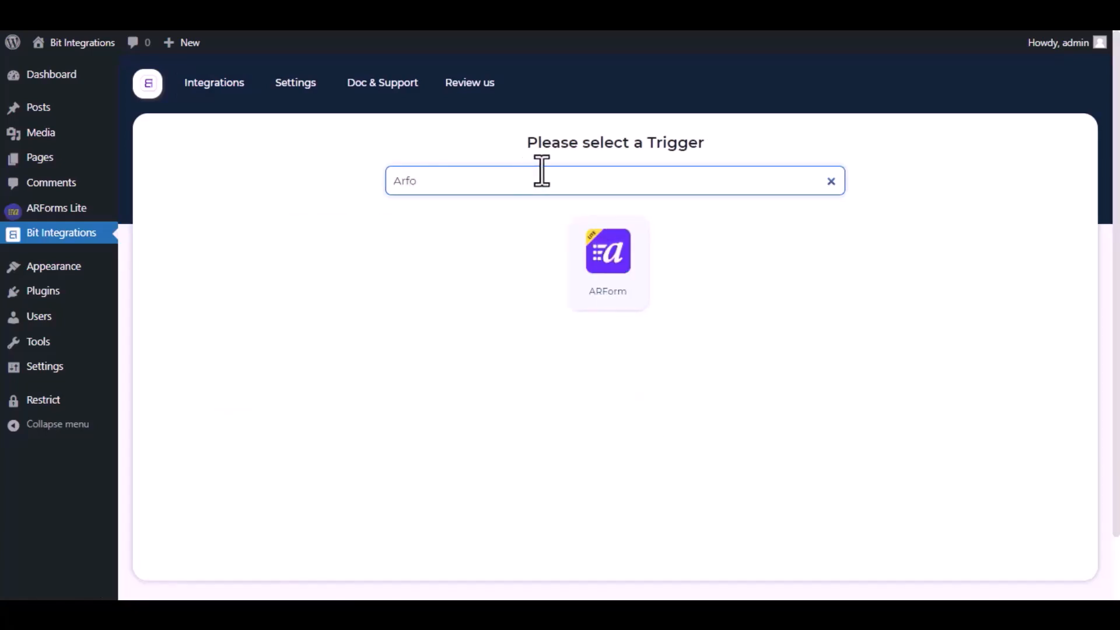
click(613, 254)
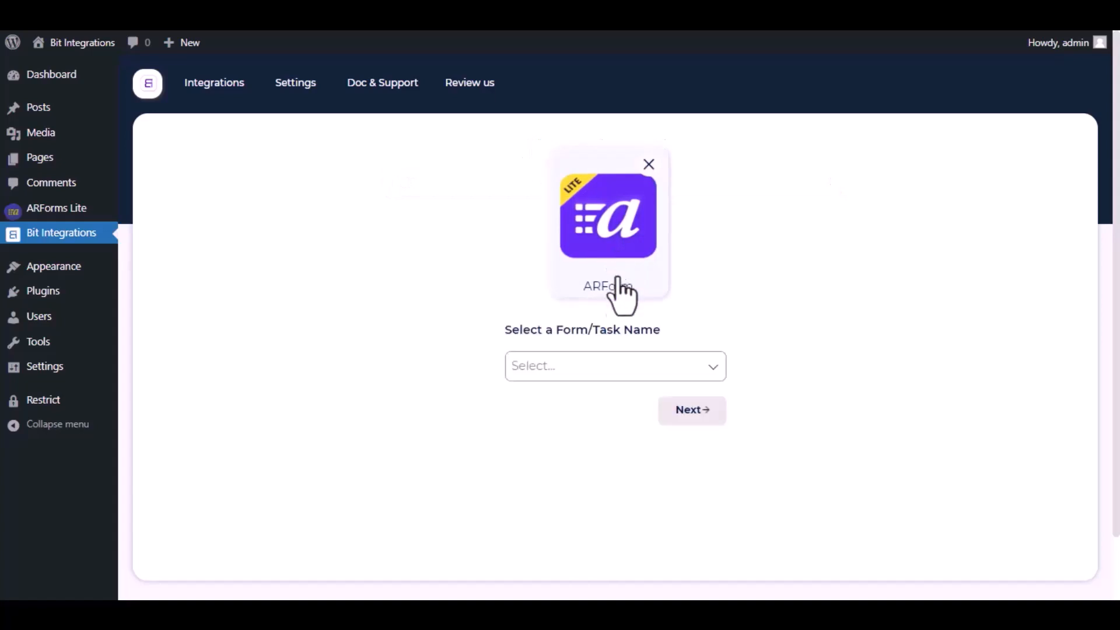
Choose Contact Form as the form and continue.
click(627, 372)
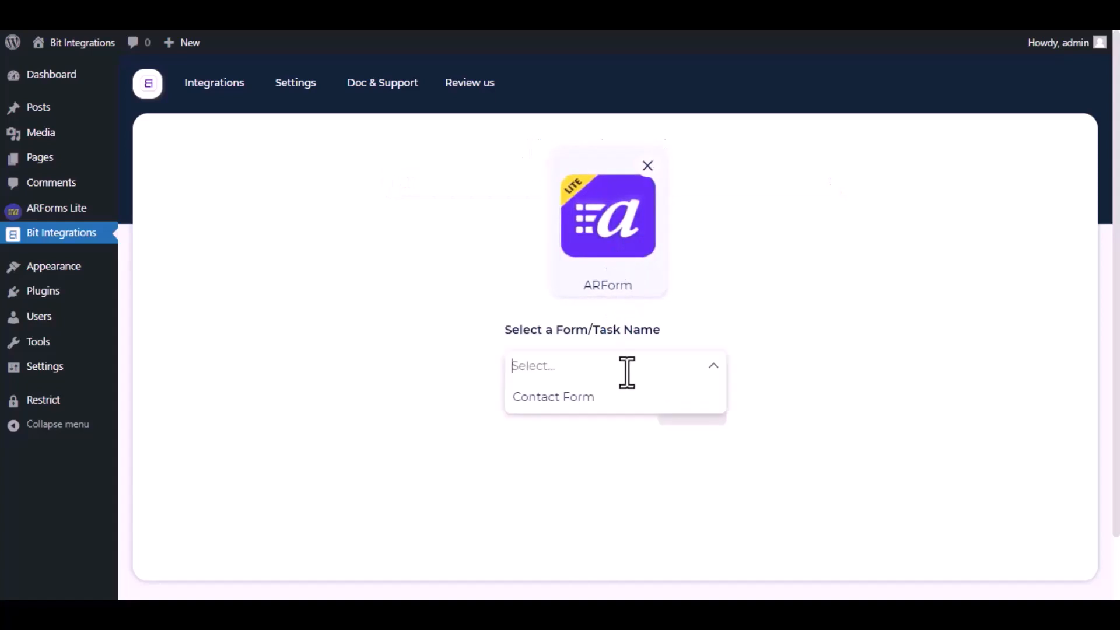
click(600, 413)
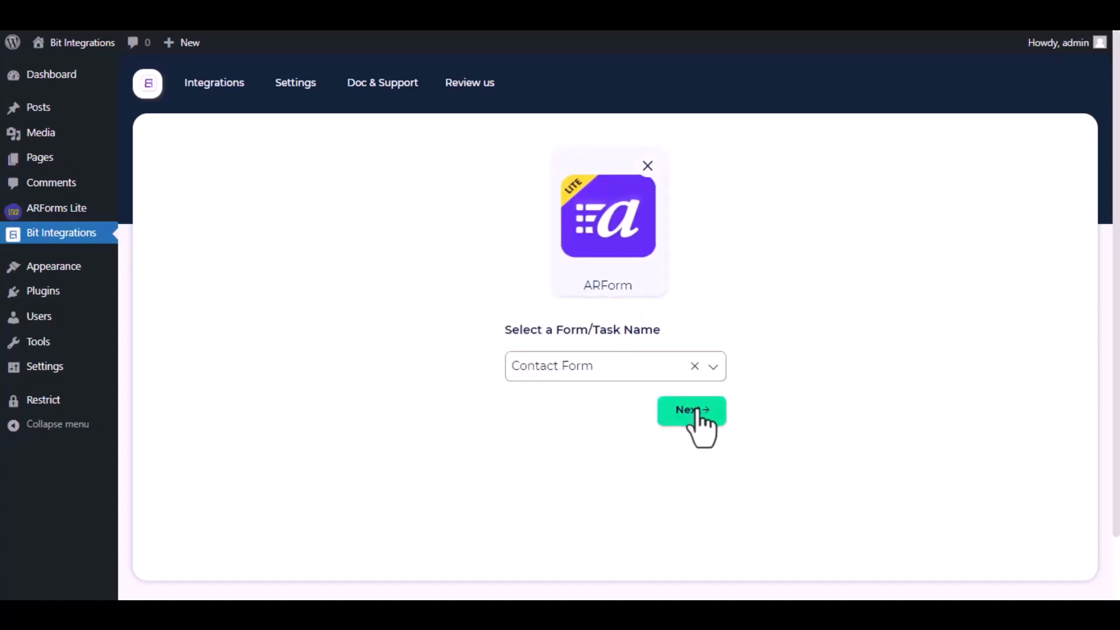
click(694, 411)
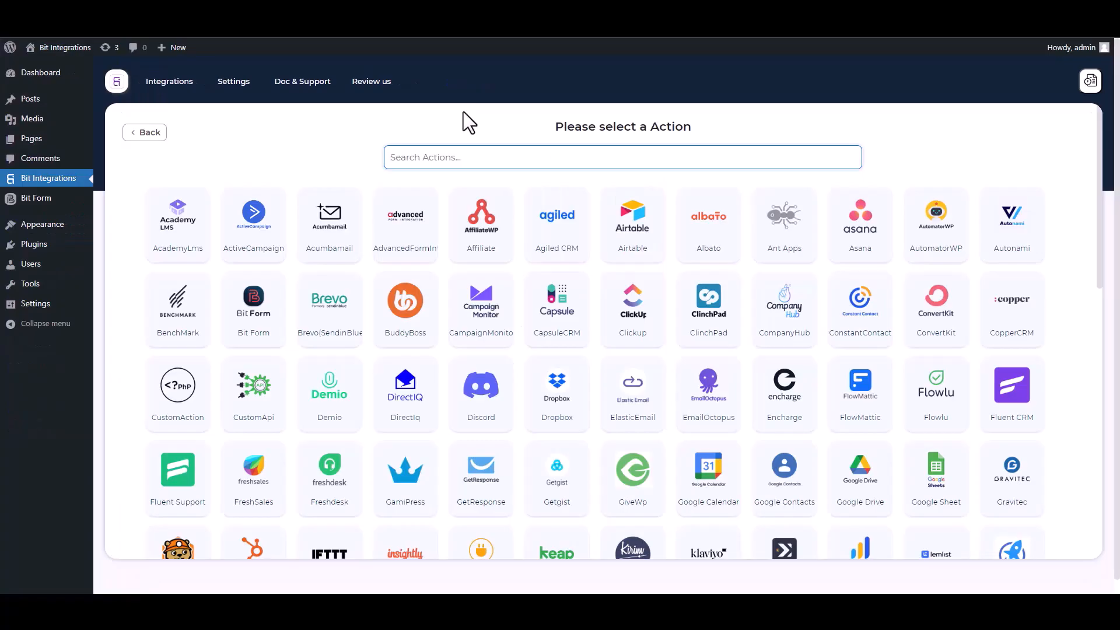
Search the actions for SY and pick SyncSpider as the action.
text(SY)
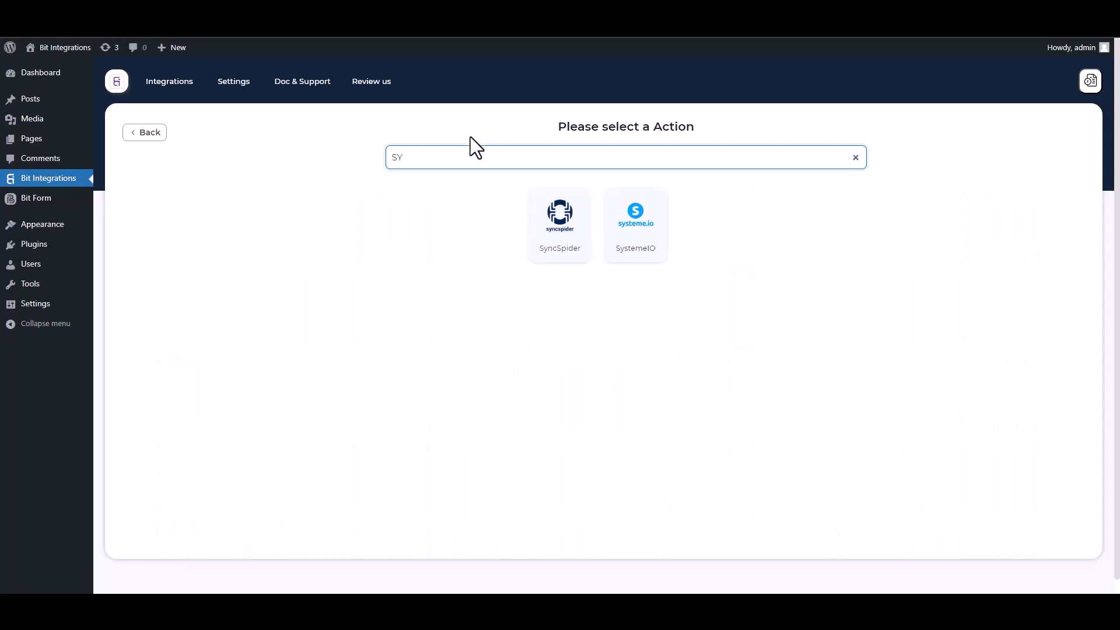
click(569, 245)
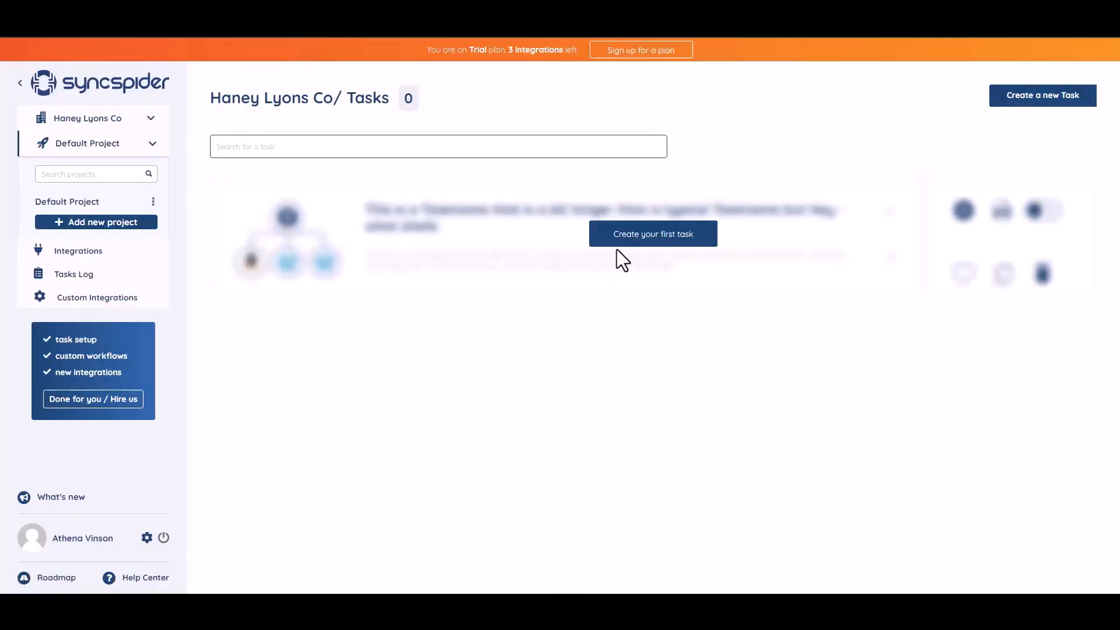
In SyncSpider, start the first task and add WebHooks as the first app to connect.
click(645, 241)
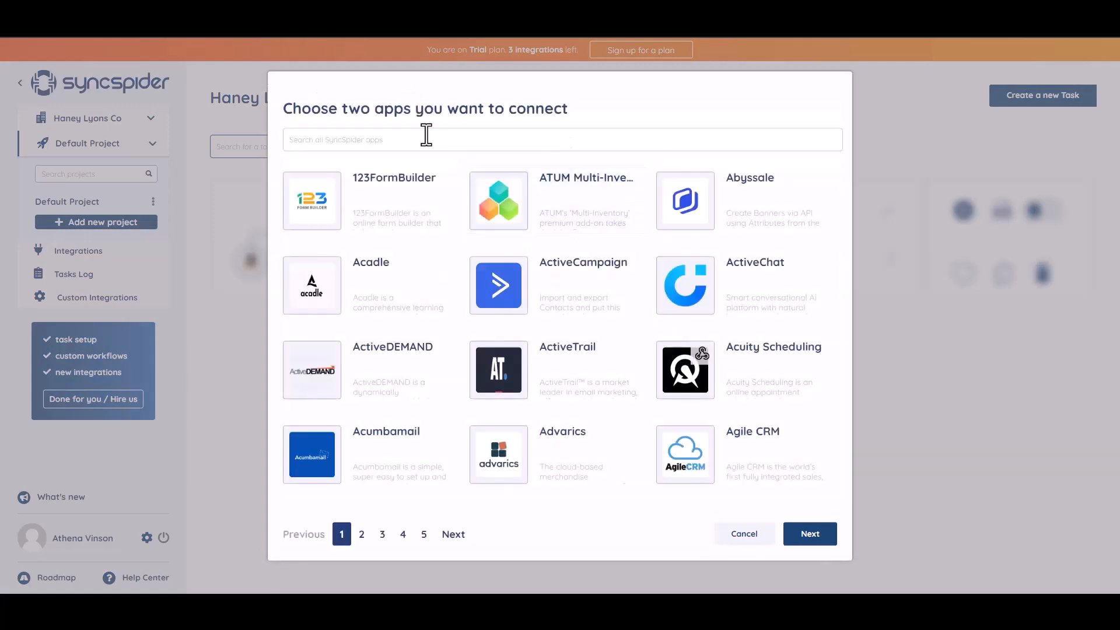
click(377, 143)
text(WEB)
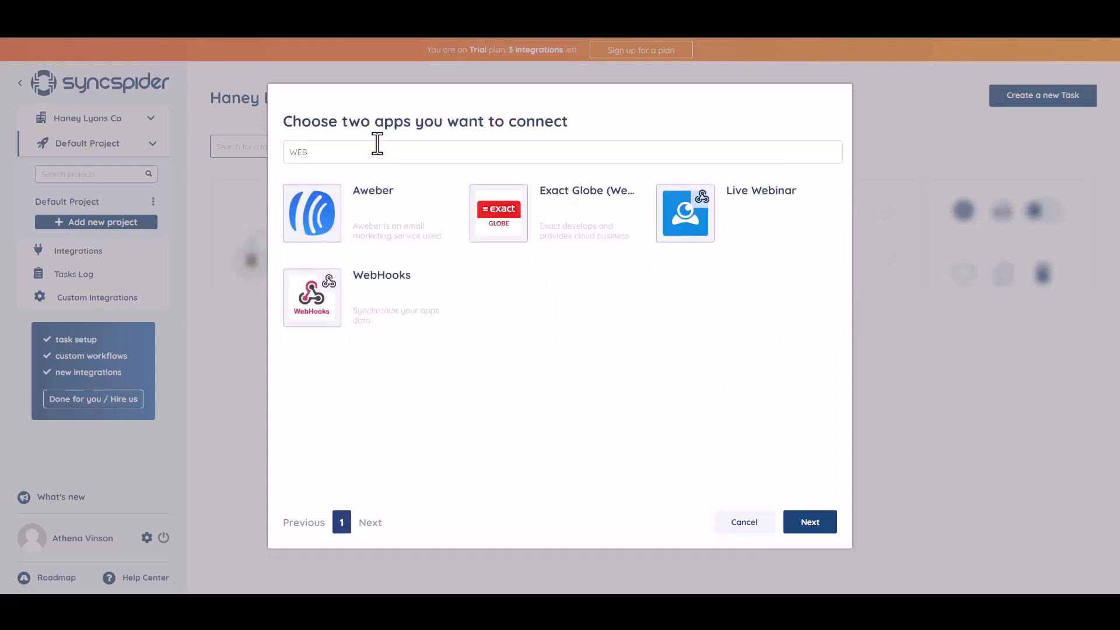
click(383, 300)
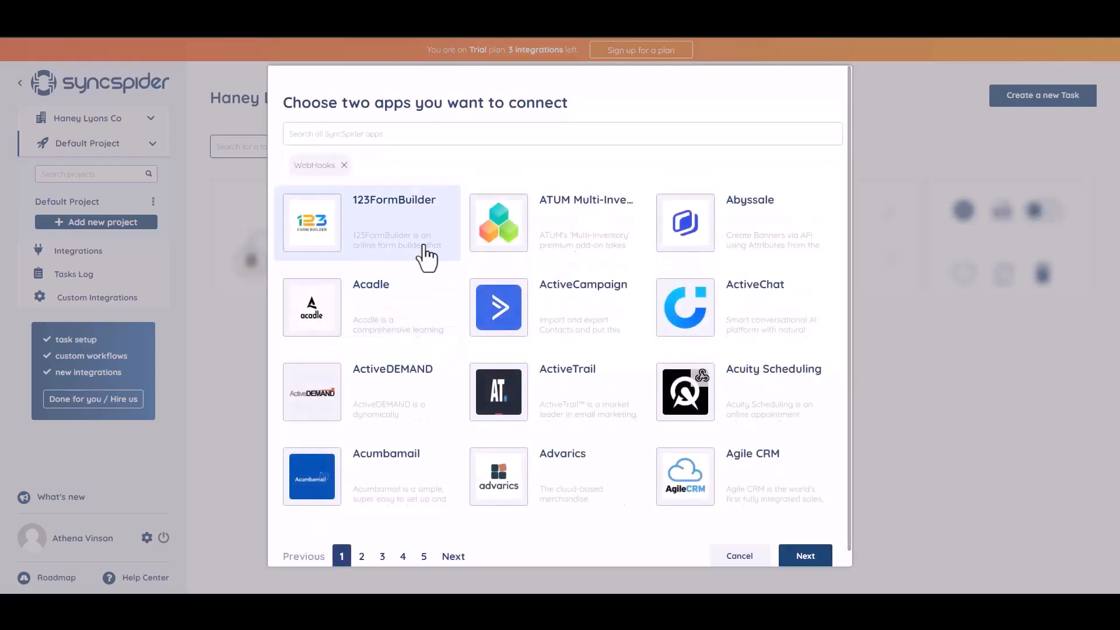
Add MailerLite as the second app and proceed to the flow choice.
click(405, 132)
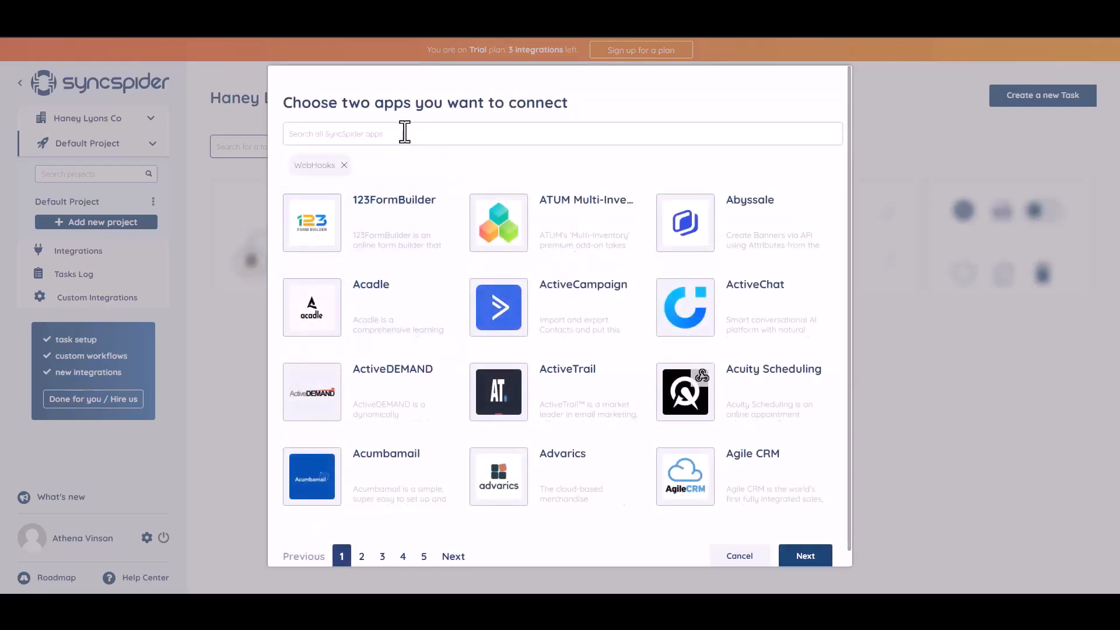
text(woo)
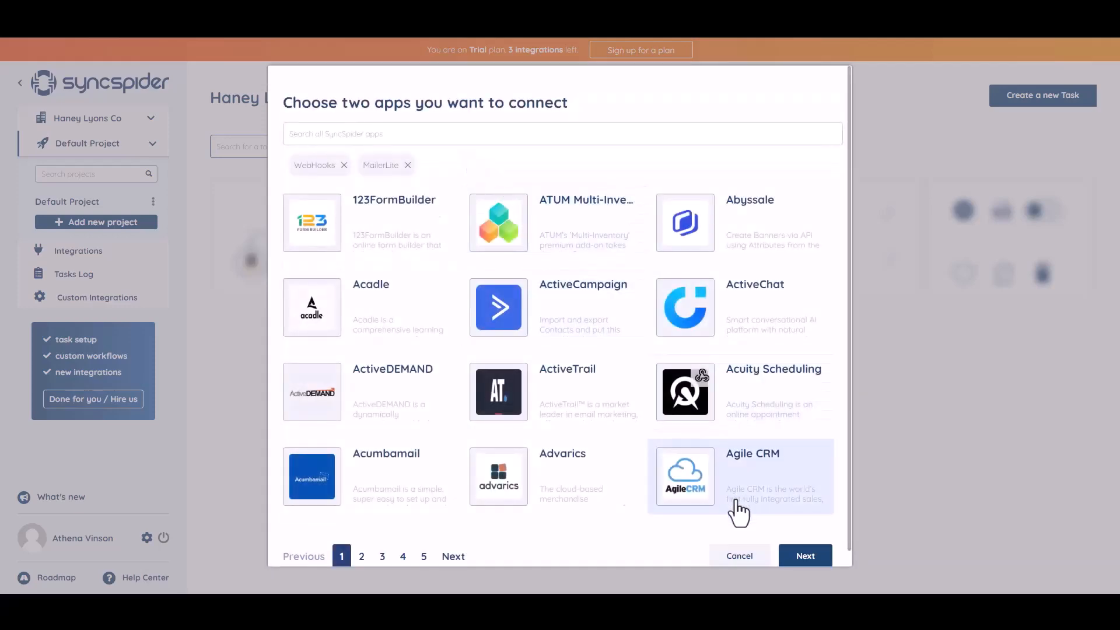
click(800, 558)
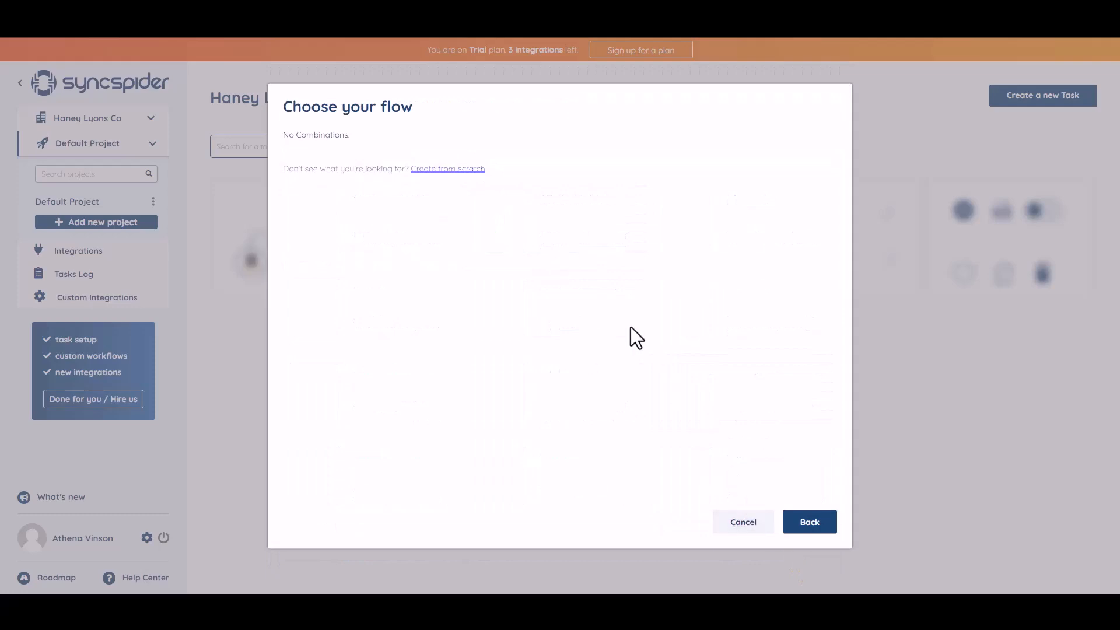
Create the flow from scratch and pick WebHooks as the source integration.
click(441, 171)
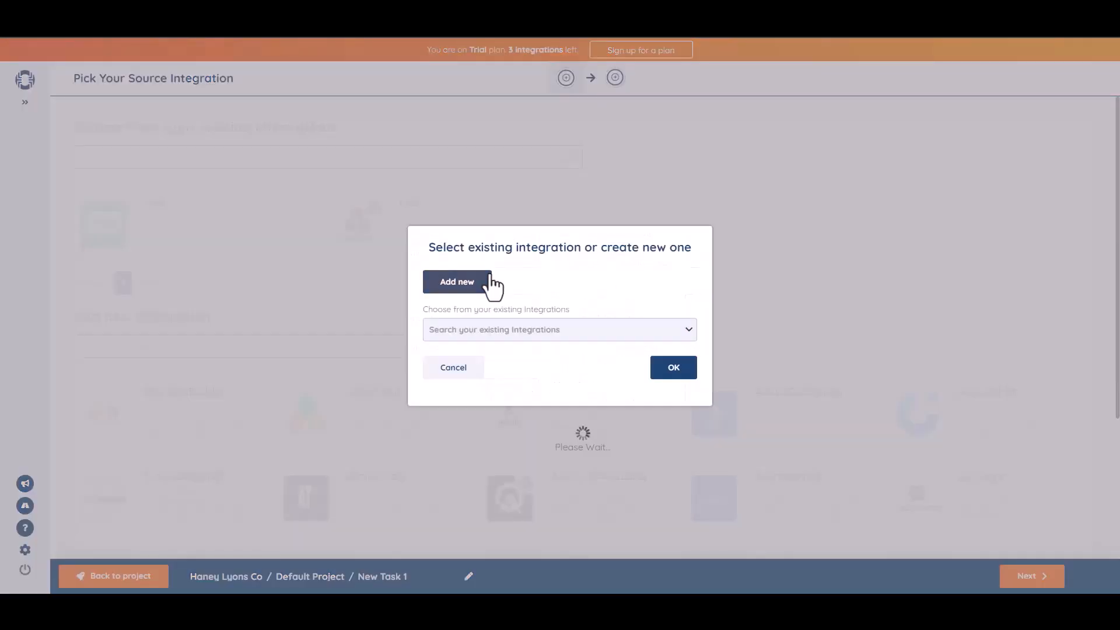
click(489, 286)
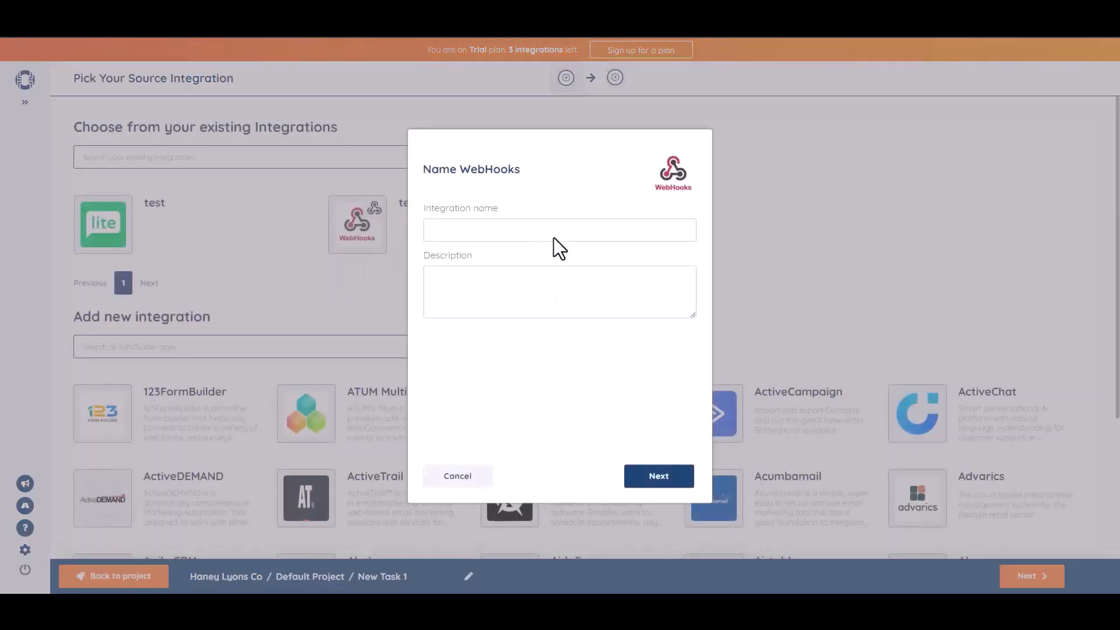
Name the WebHooks integration Bit Integrations and continue.
click(556, 233)
text(Bit Integrations)
click(660, 477)
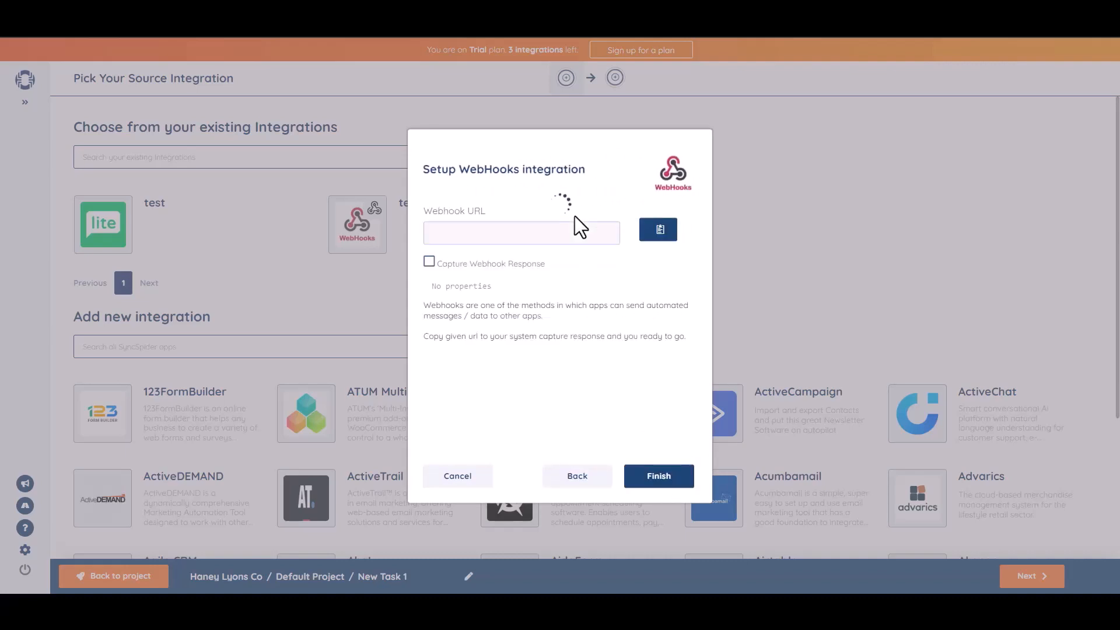
Copy the webhook URL and paste it into the Link field of the SyncSpider settings in Bit Integrations.
click(659, 230)
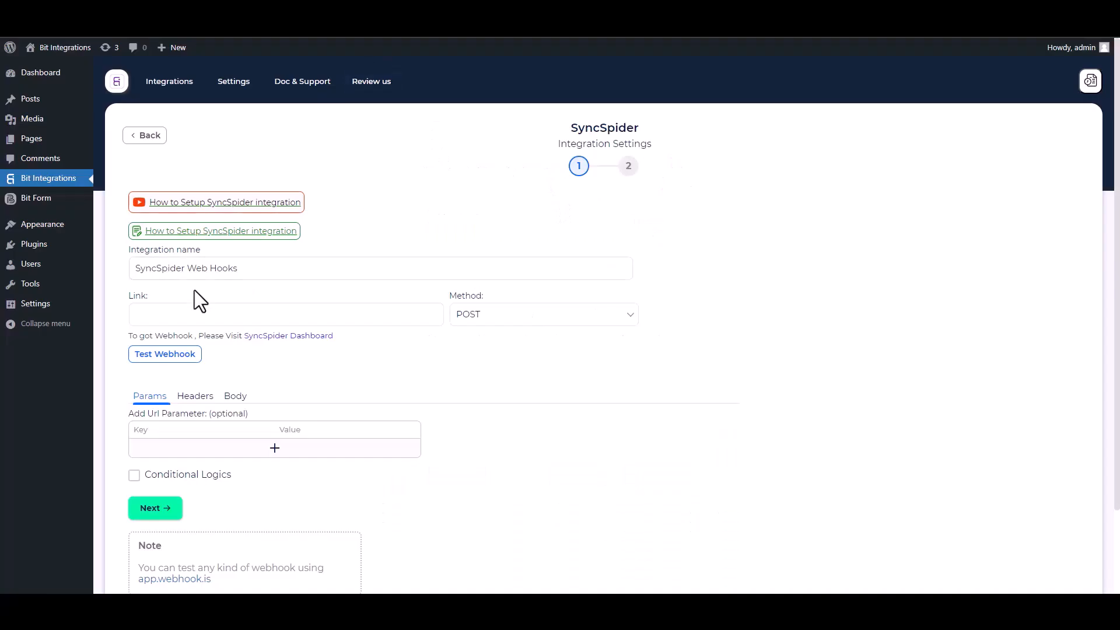
click(204, 313)
key(ctrl+v)
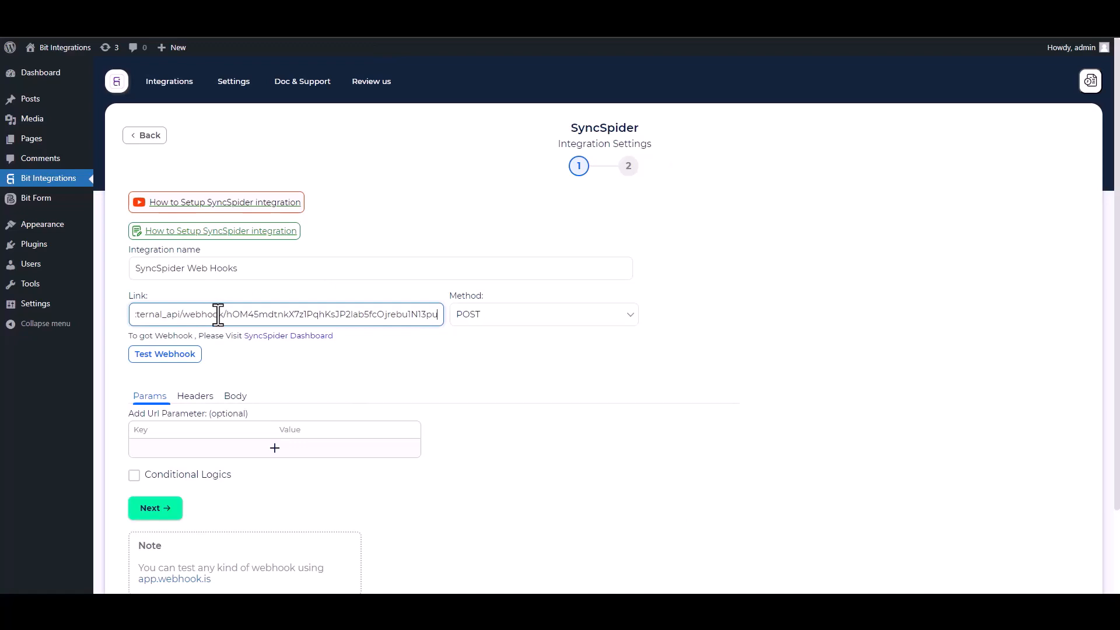
In the Body section, enable Send All Data and set the content type to application/json.
click(236, 401)
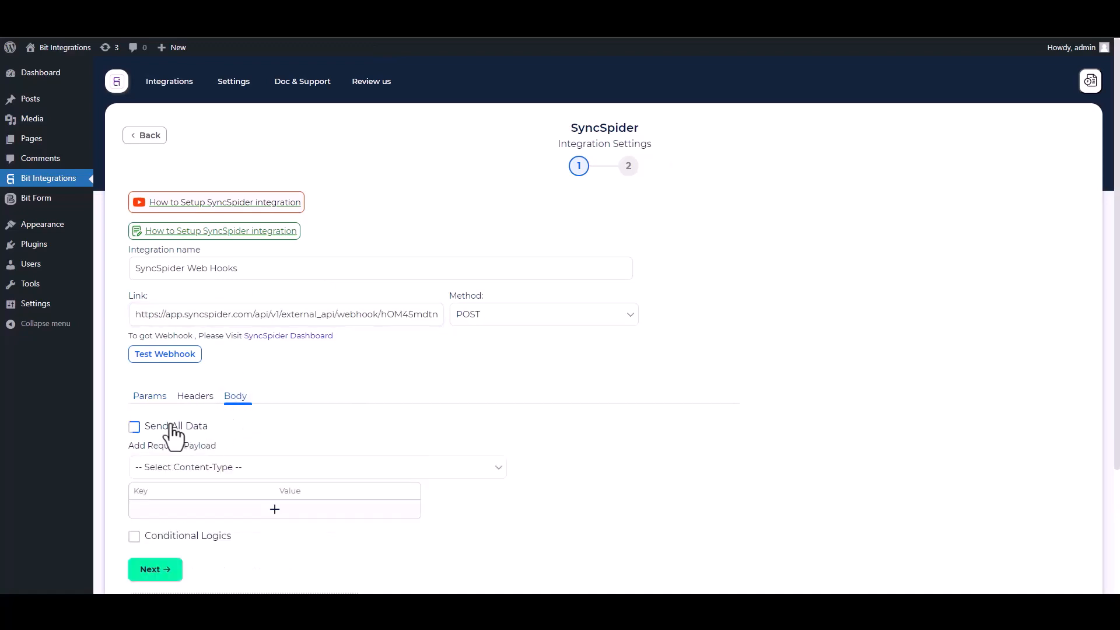
click(135, 427)
click(208, 472)
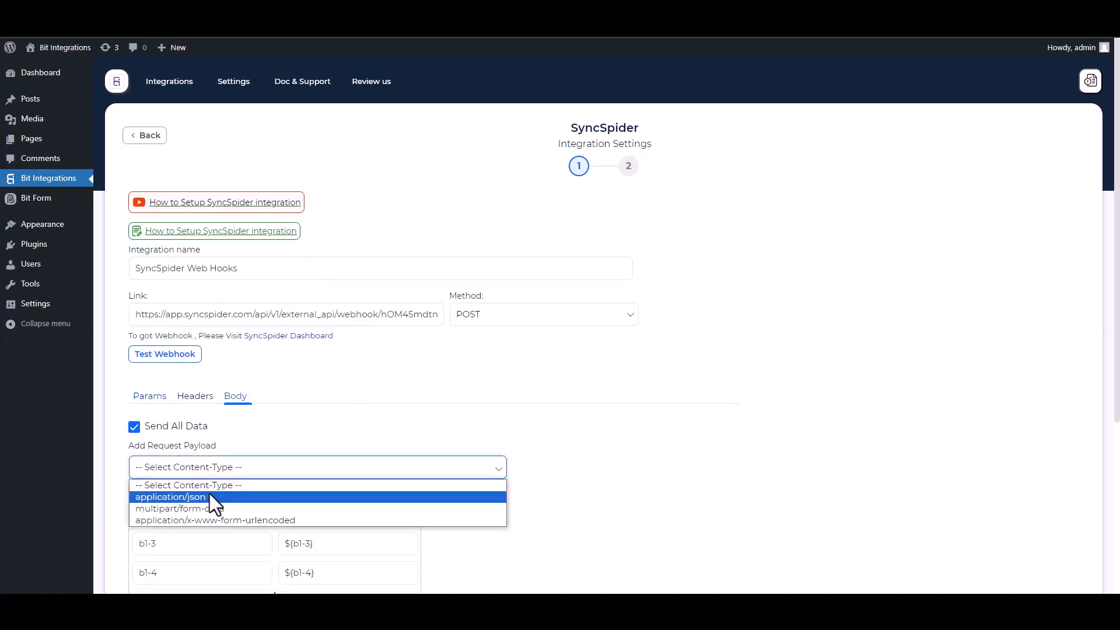
click(208, 494)
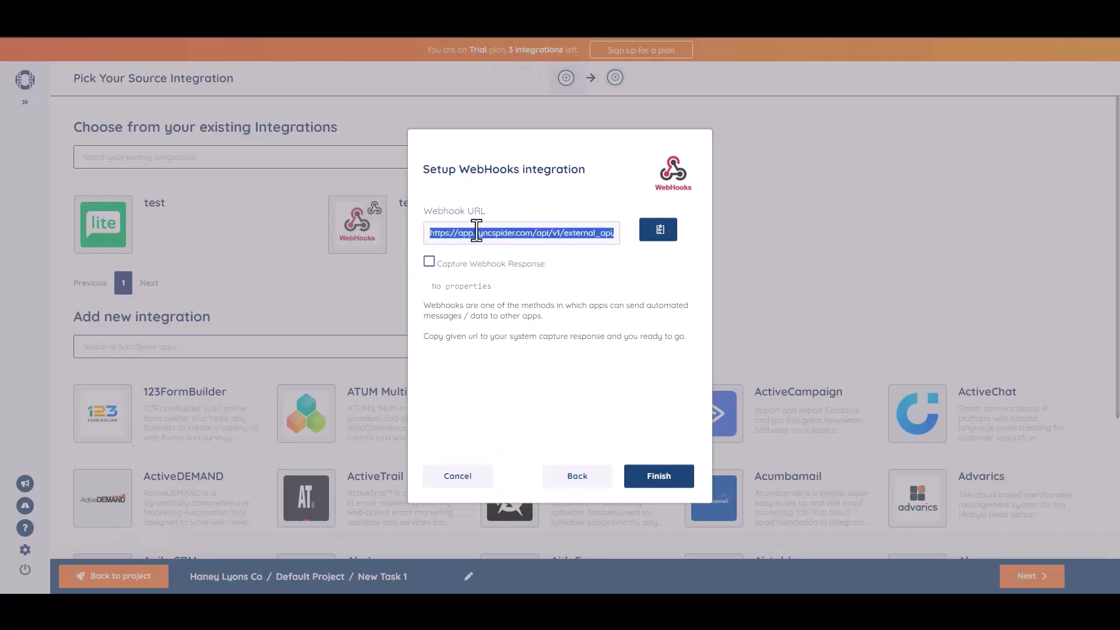
Send a test request to the webhook.
click(430, 262)
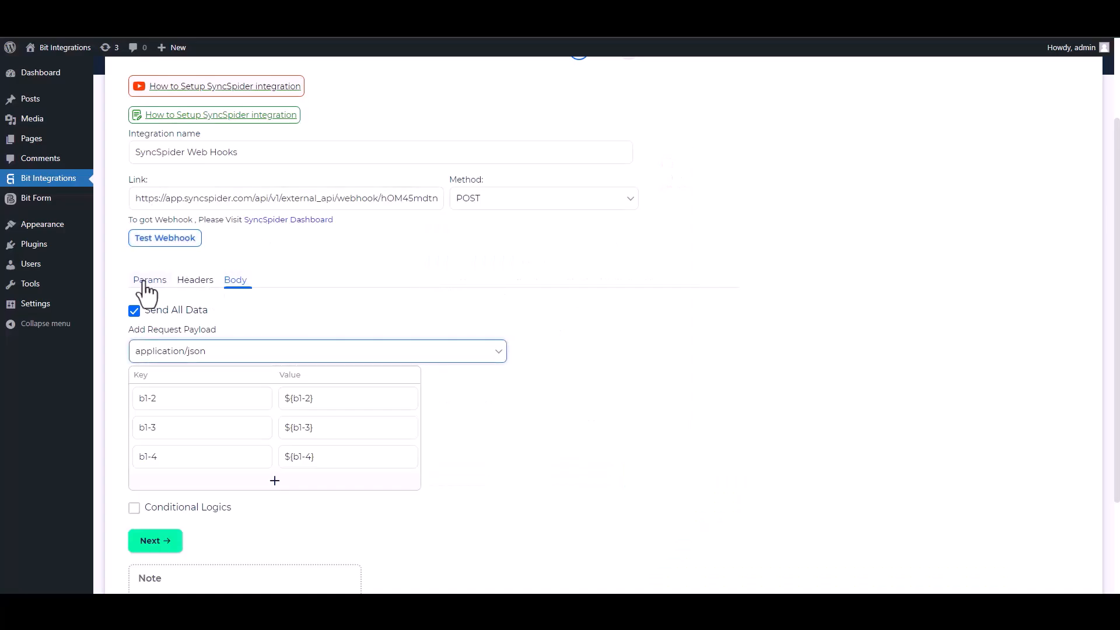
click(169, 239)
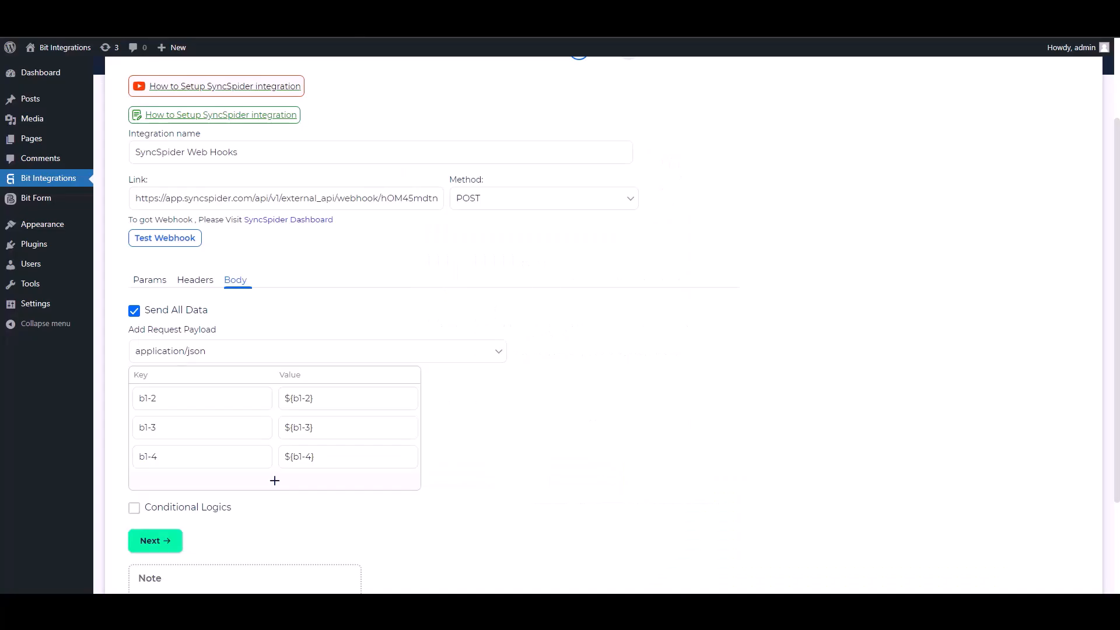
scroll(155, 430, down, 2)
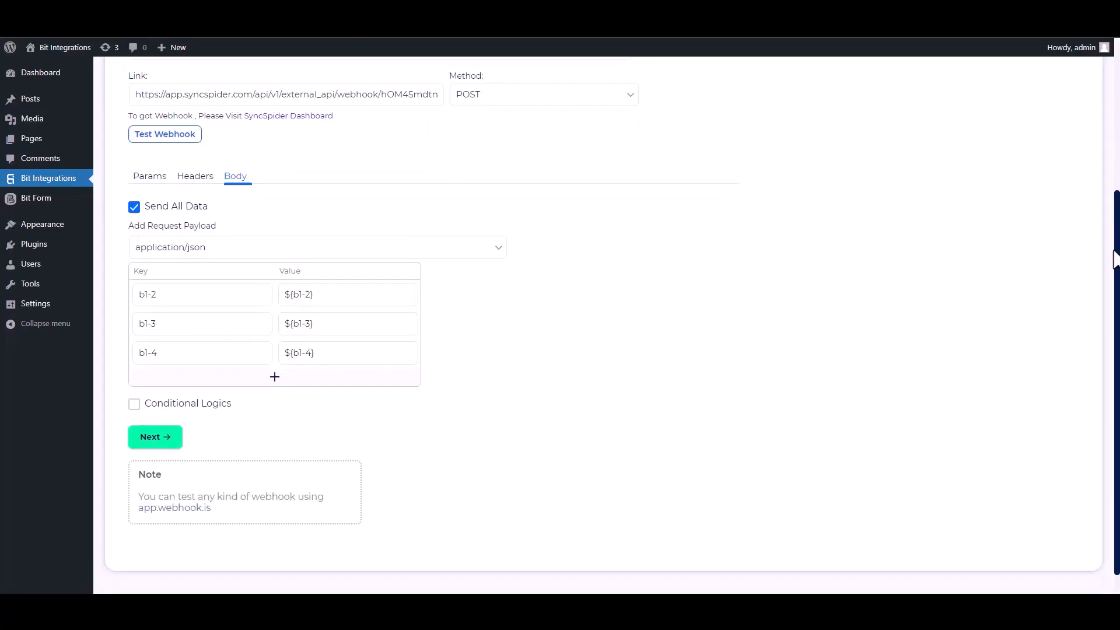
click(135, 399)
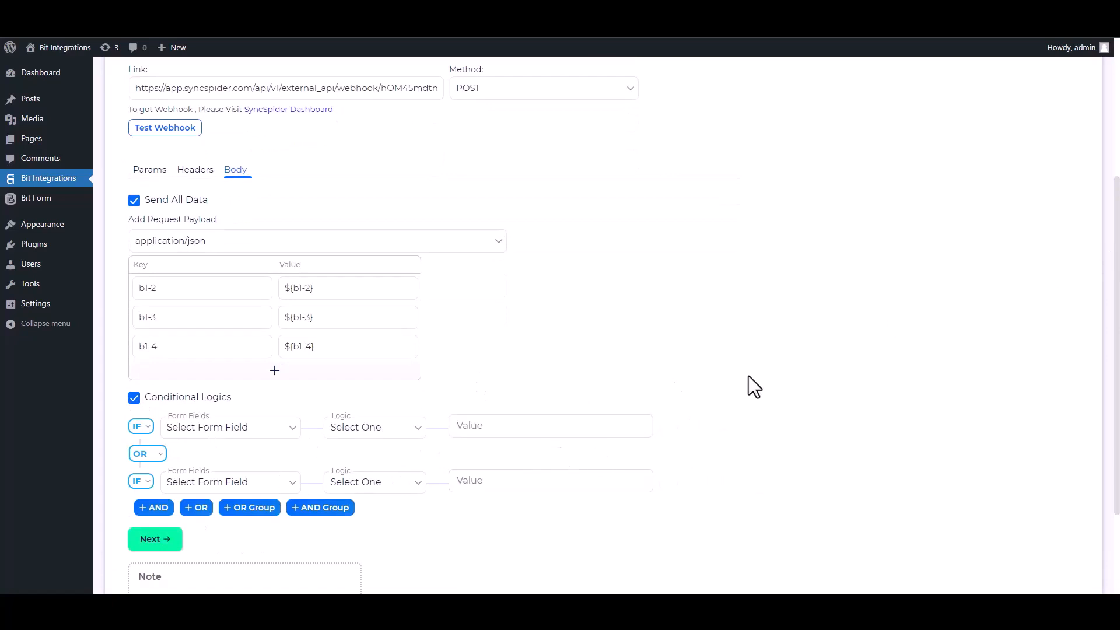
click(138, 399)
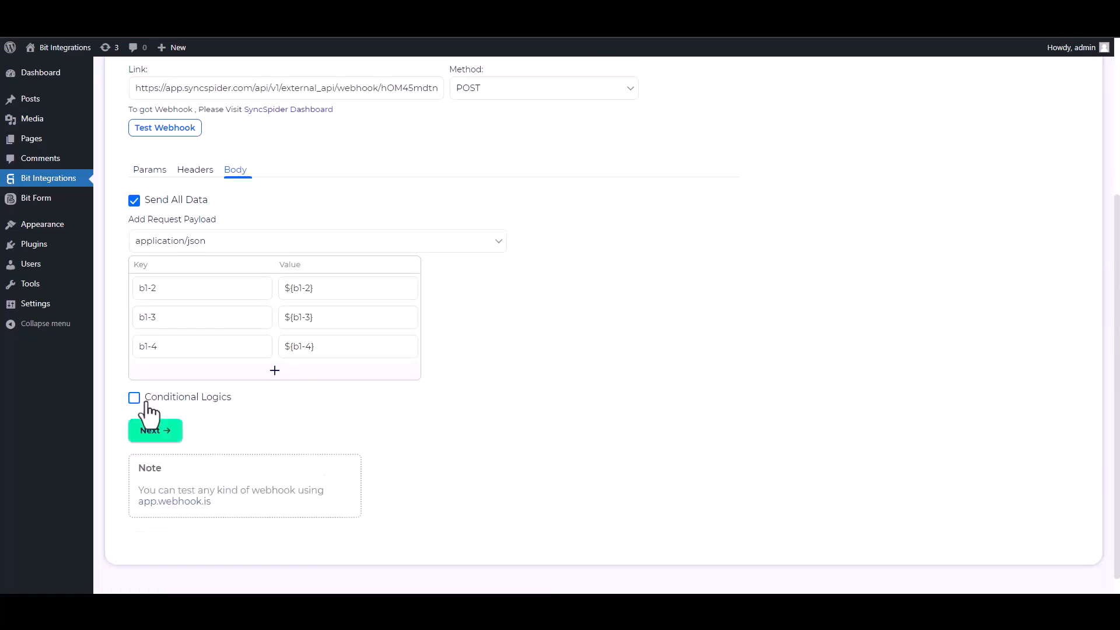
Continue to the next step and finish and save the integration.
click(173, 440)
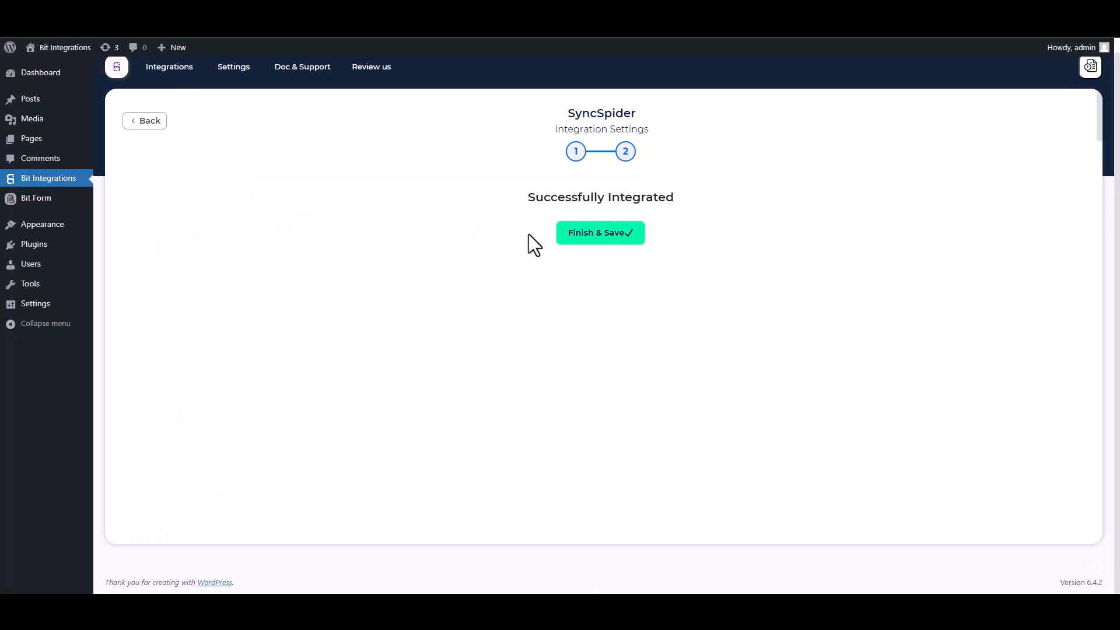
click(582, 236)
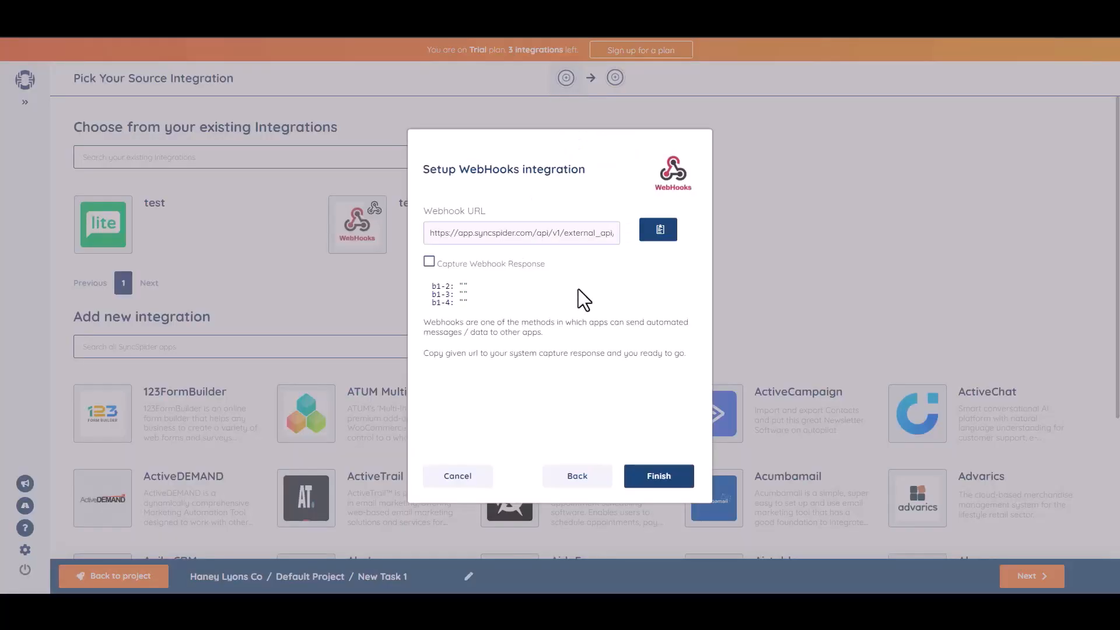
Finish the WebHooks source setup in SyncSpider and choose MailerLite as the target integration.
click(657, 479)
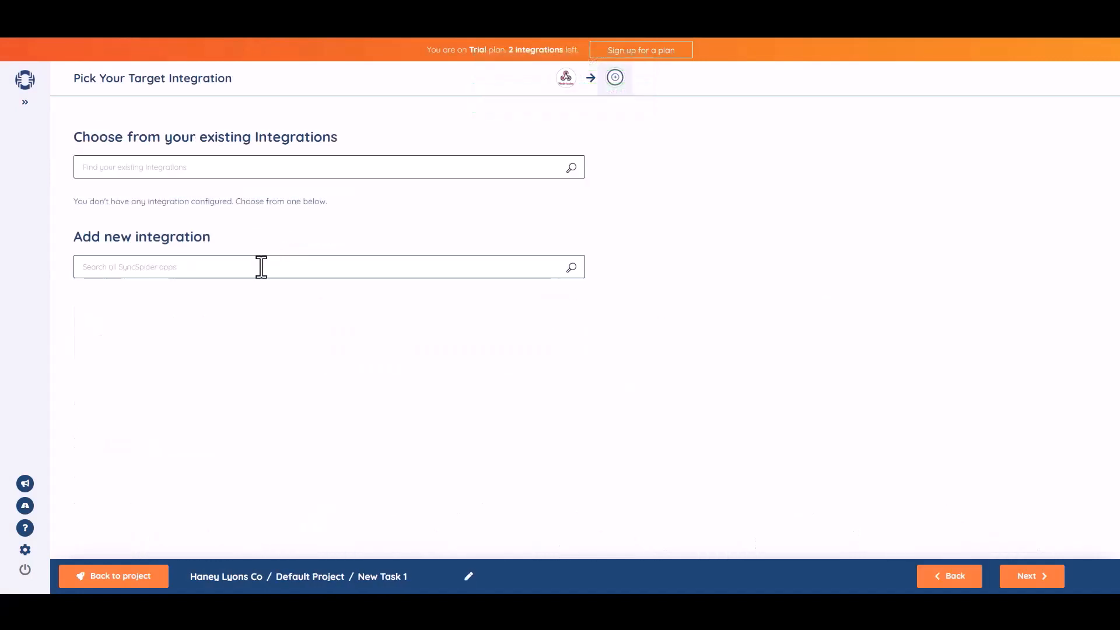
click(292, 271)
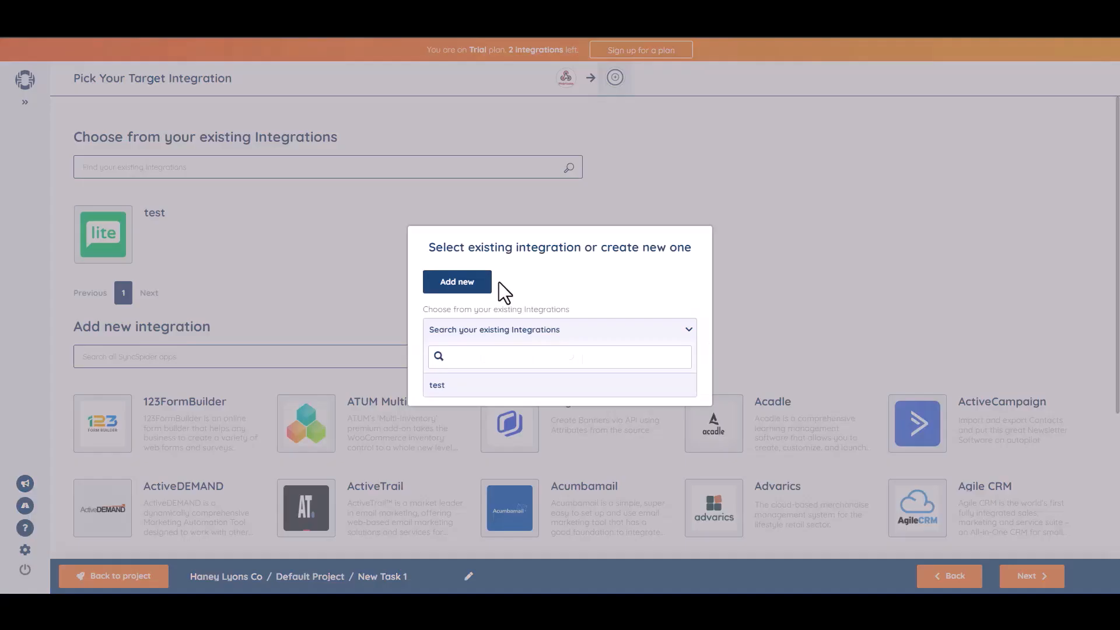
click(479, 284)
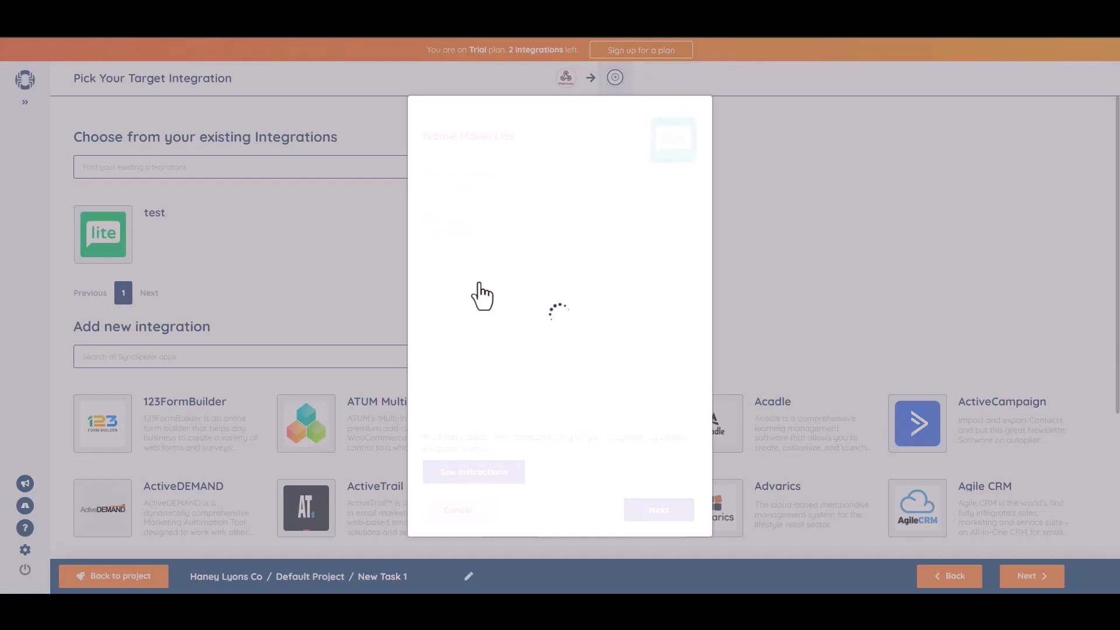
Name the MailerLite integration Bit Integrations and paste the MailerLite API key.
click(469, 194)
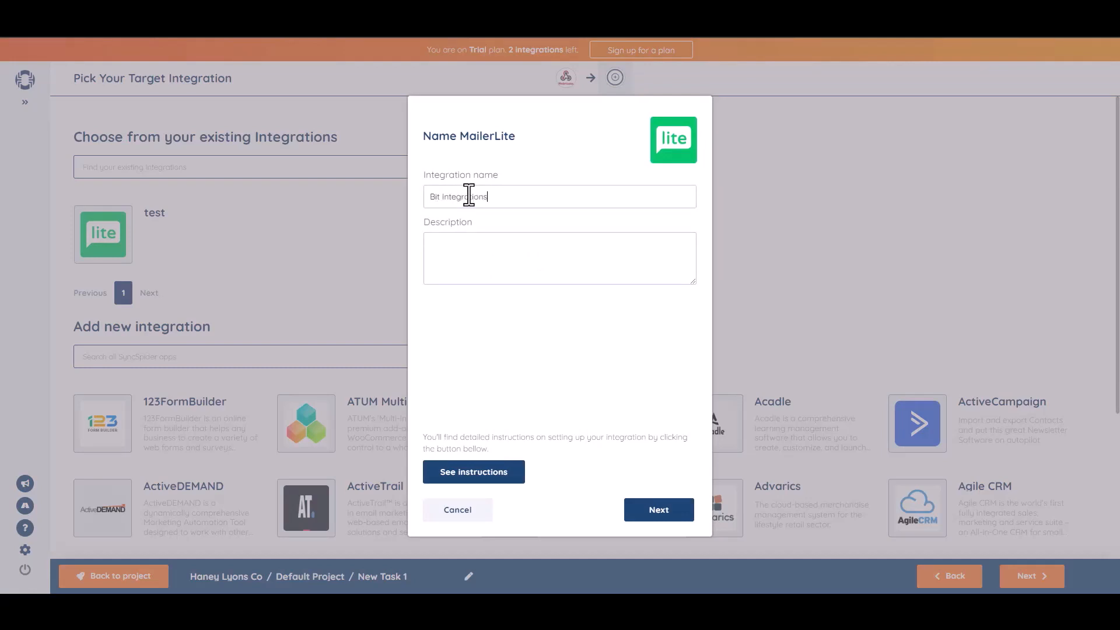
click(657, 516)
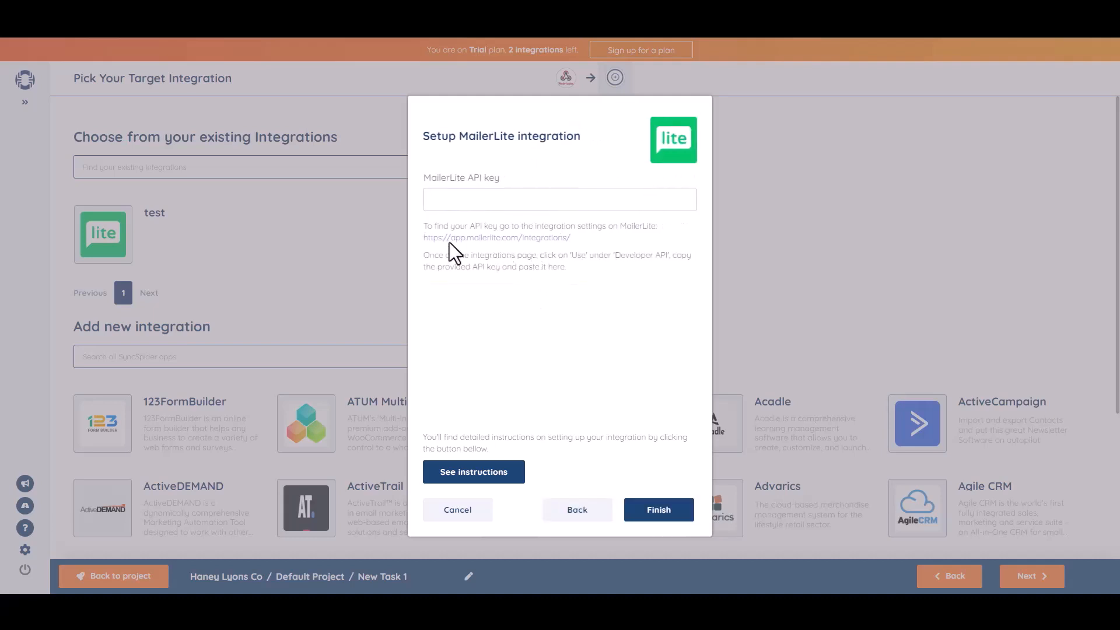
key(ctrl+v)
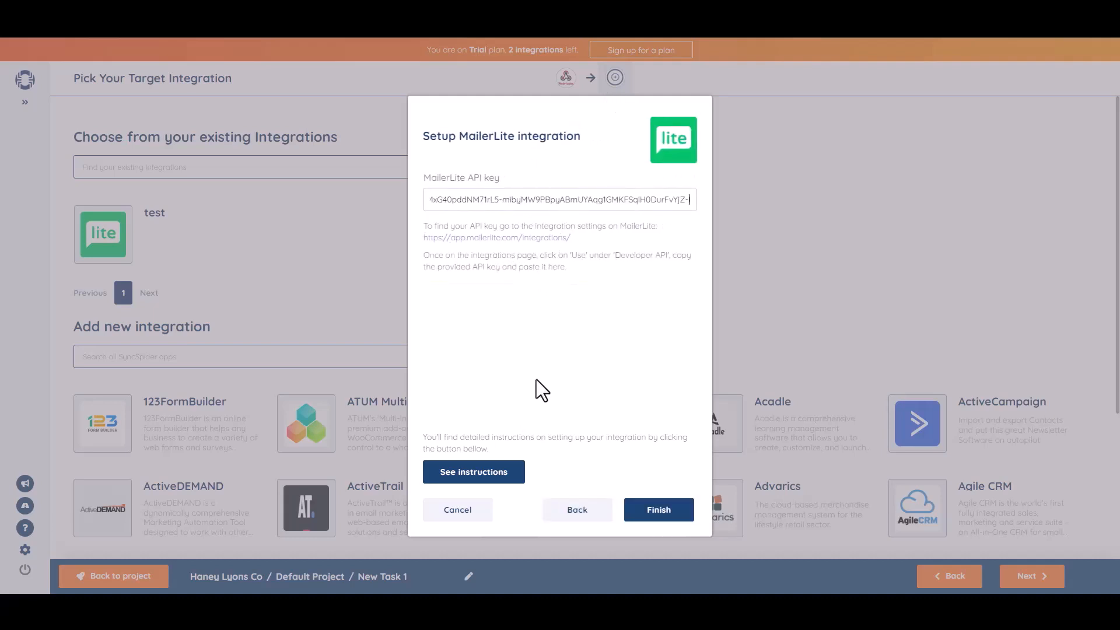
Finish the MailerLite integration setup and continue past the source filter without adding filters.
click(661, 513)
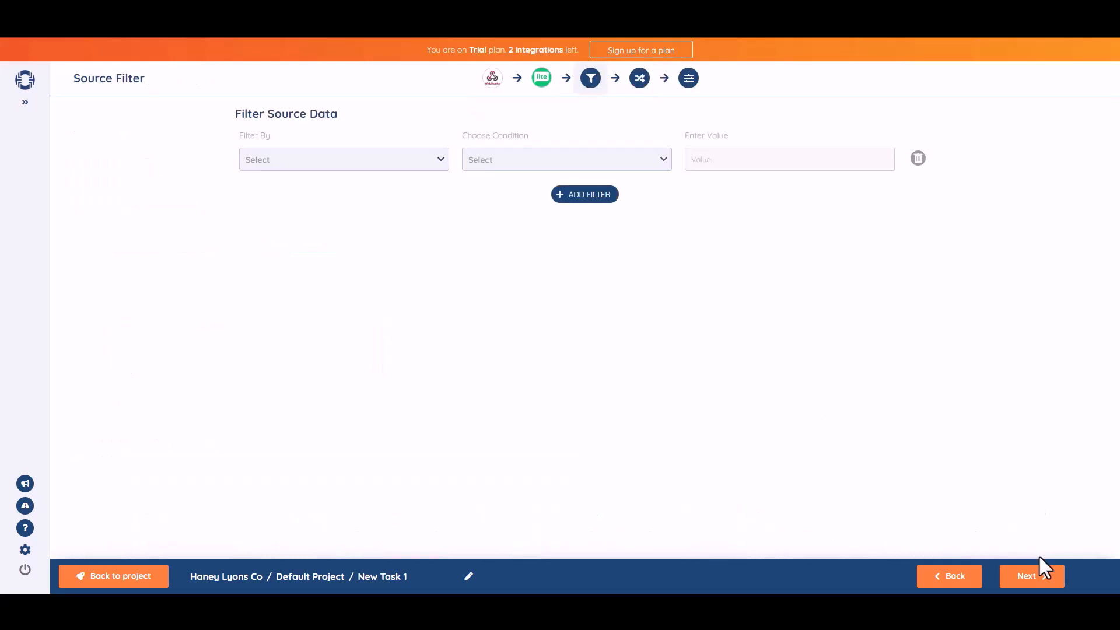
click(1035, 578)
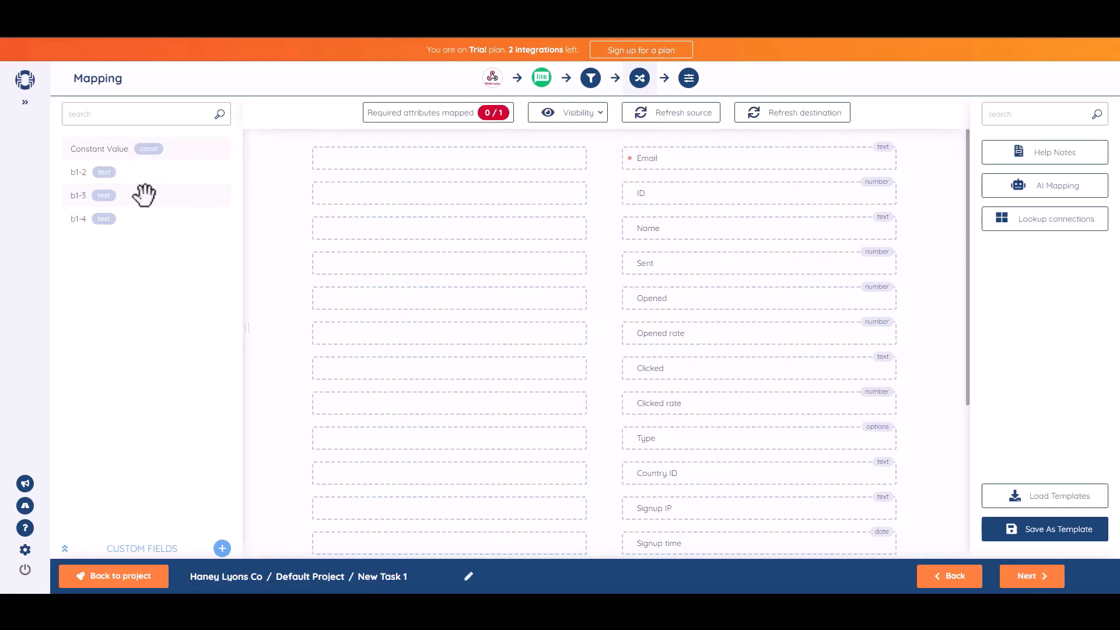
Map source field b1-2 to Name and b1-3 to Email, then proceed to the task settings.
drag(132, 174, 486, 227)
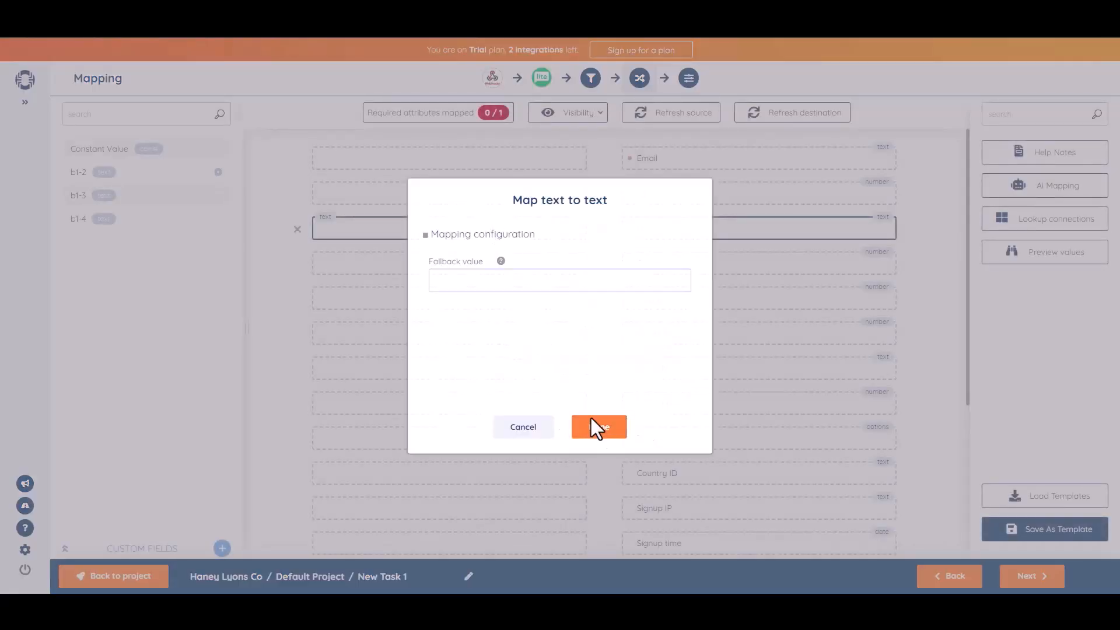
click(592, 425)
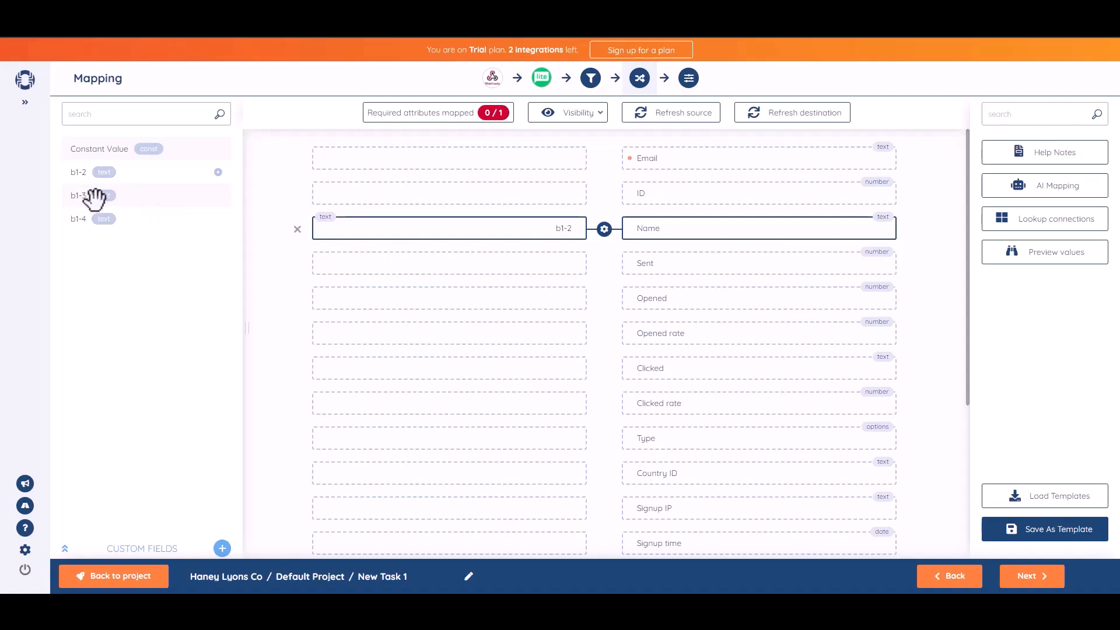
drag(93, 197, 468, 158)
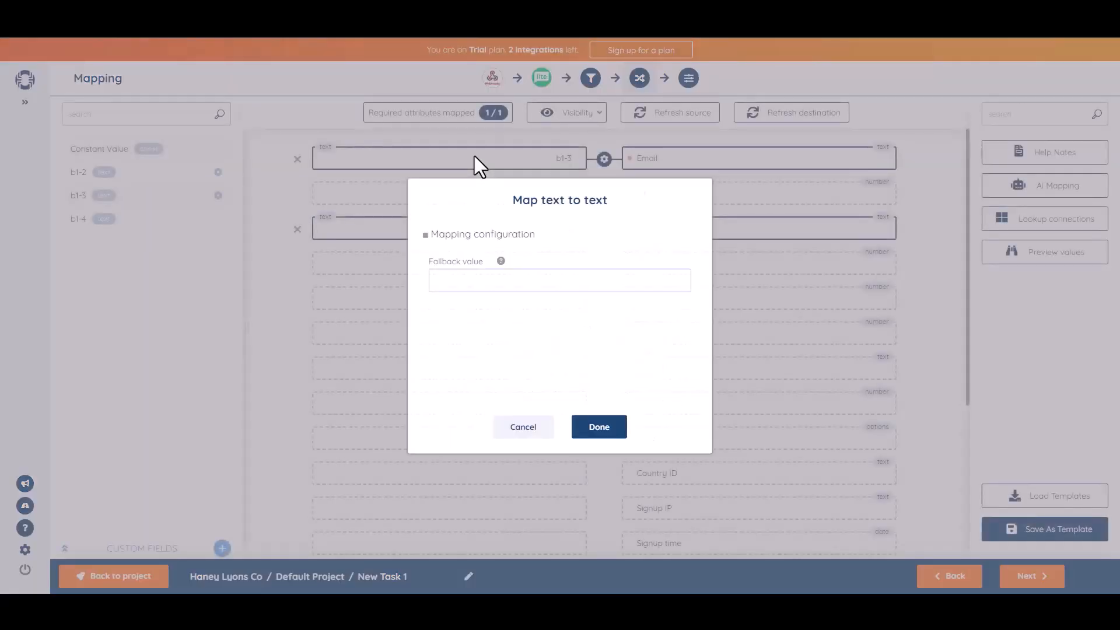
click(606, 429)
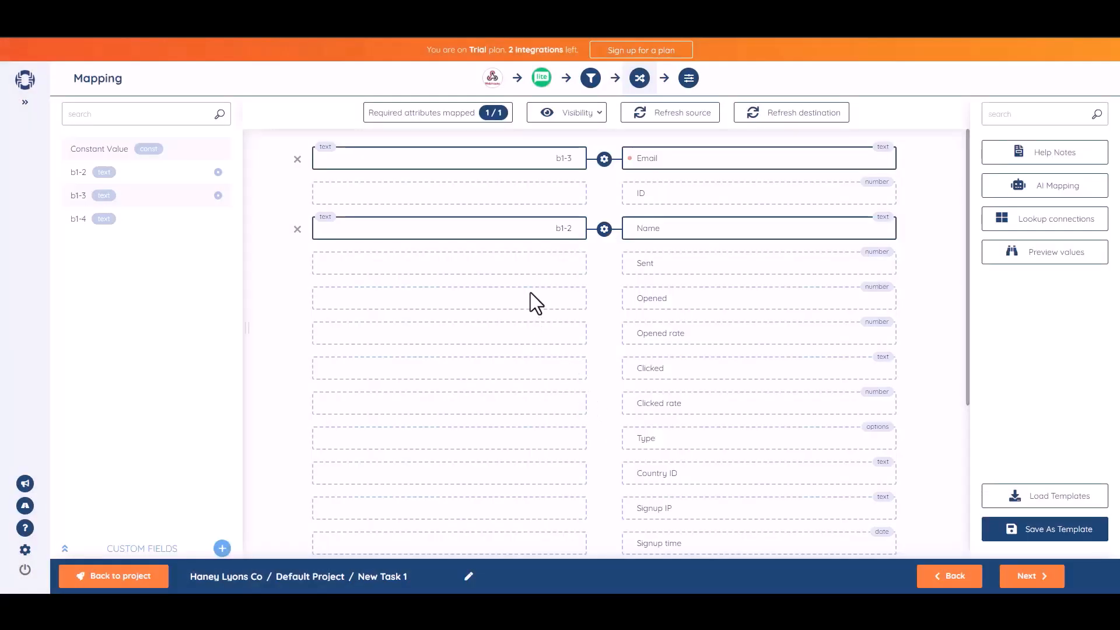
click(1027, 577)
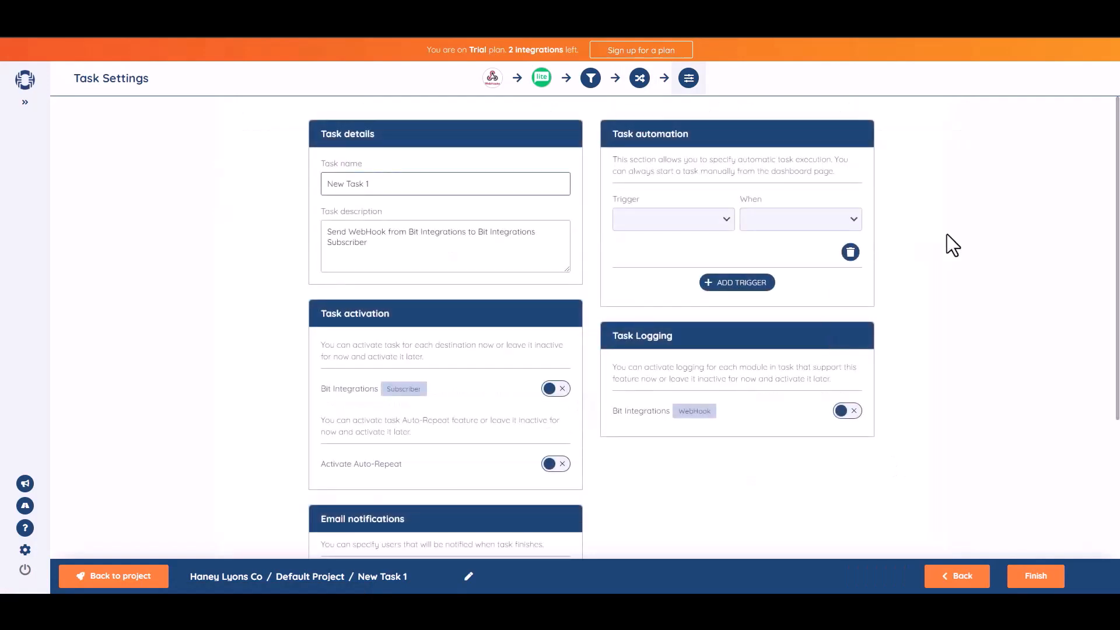
Rename the task to Bit Integrations.
triple_click(405, 192)
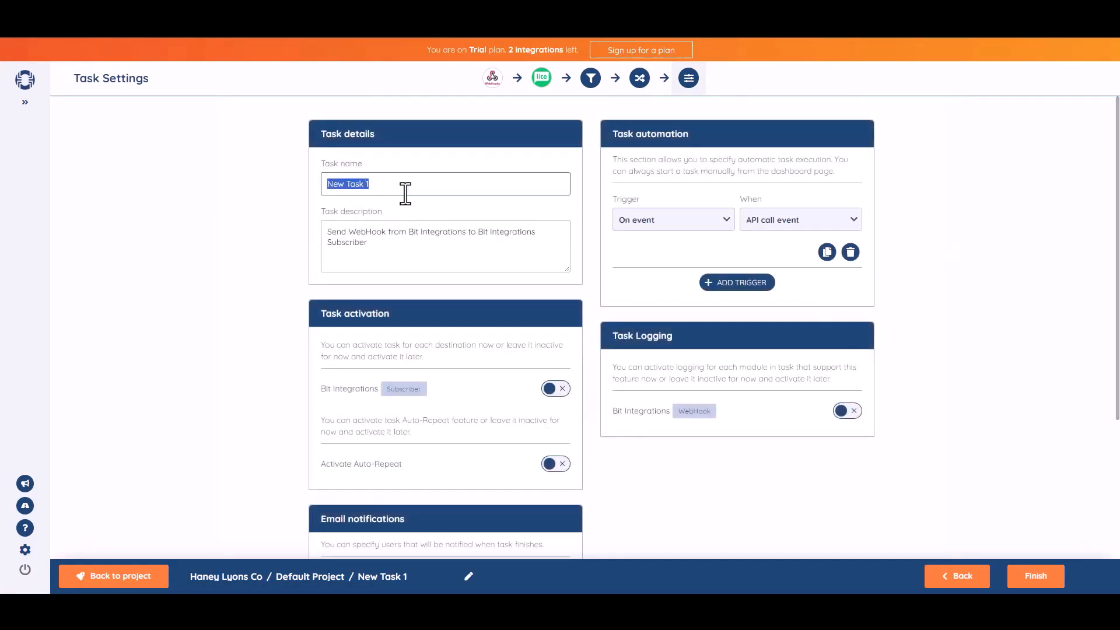
text(Bit Integrations)
click(1031, 276)
Activate the task for the Bit Integrations Subscriber destination and finish the task.
scroll(714, 327, down, 1)
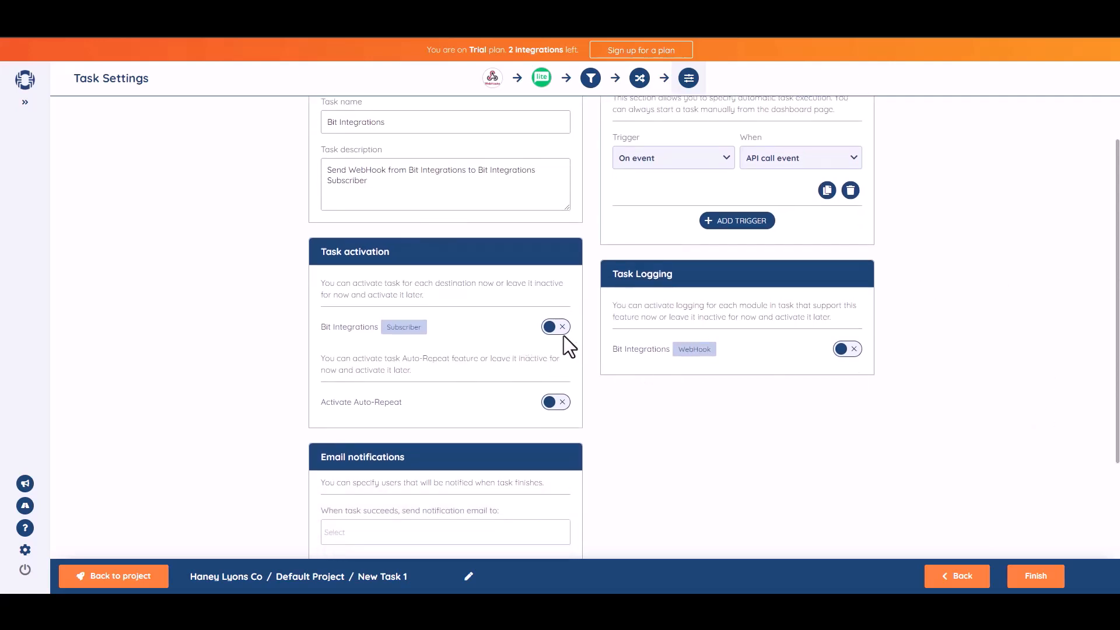
click(559, 329)
scroll(1102, 329, down, 3)
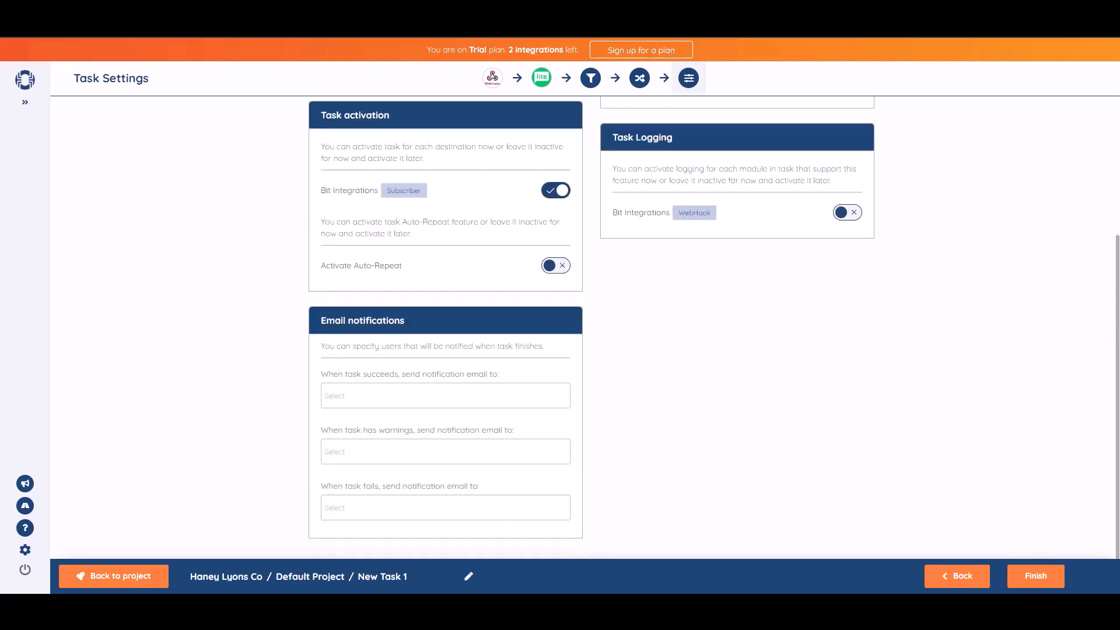
click(1040, 586)
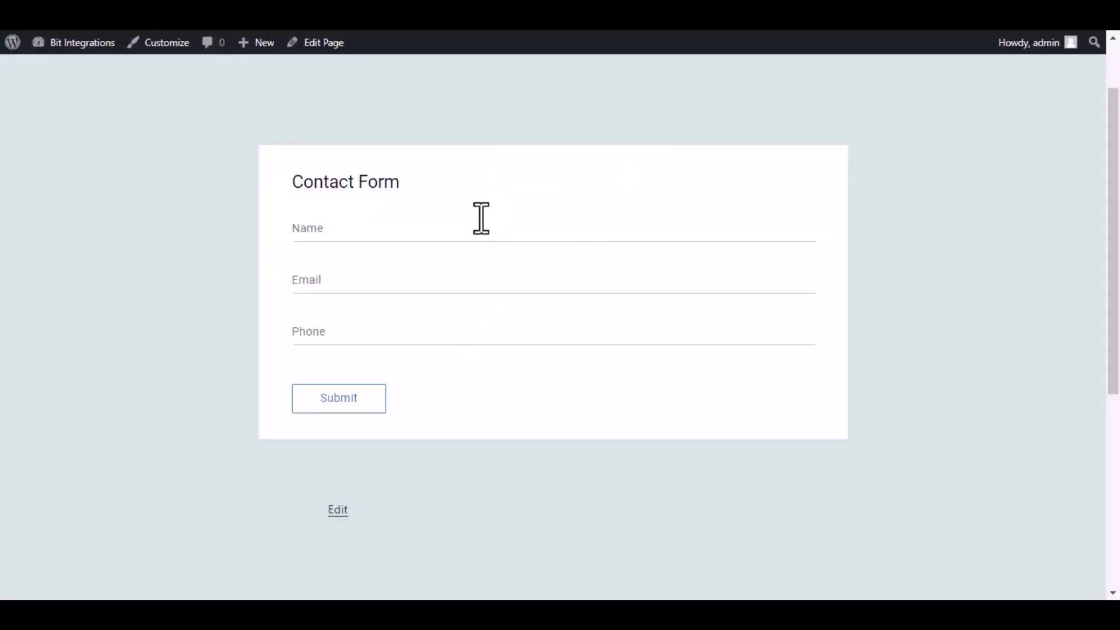
Fill in the WordPress contact form with name Bit Integrations, an email address and a phone number, and submit it.
click(548, 233)
text(B)
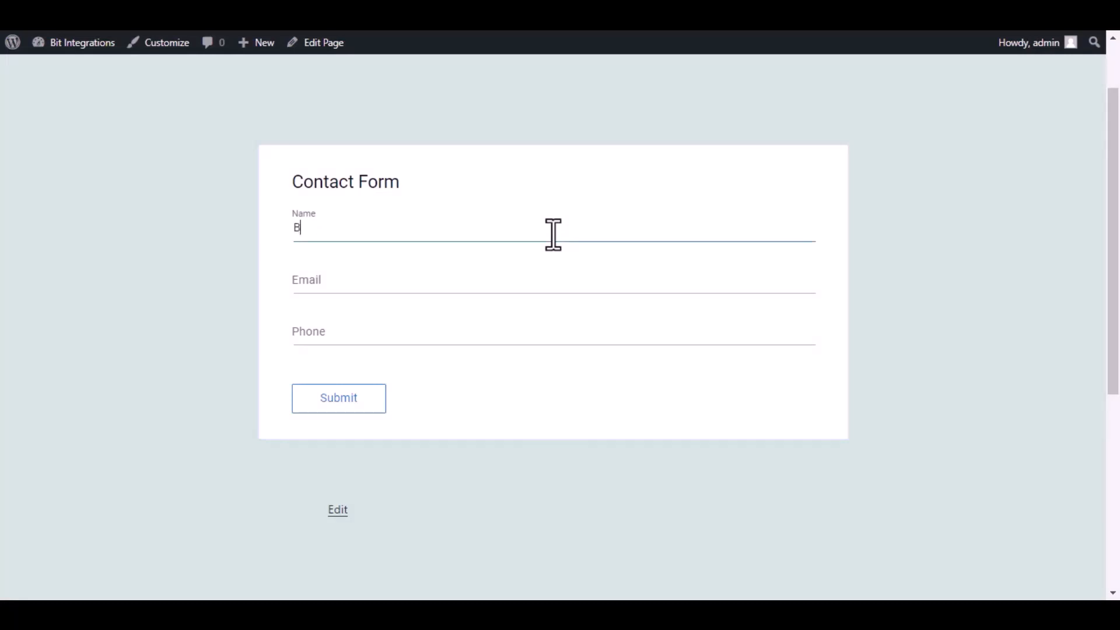
text(it Integrations)
click(530, 277)
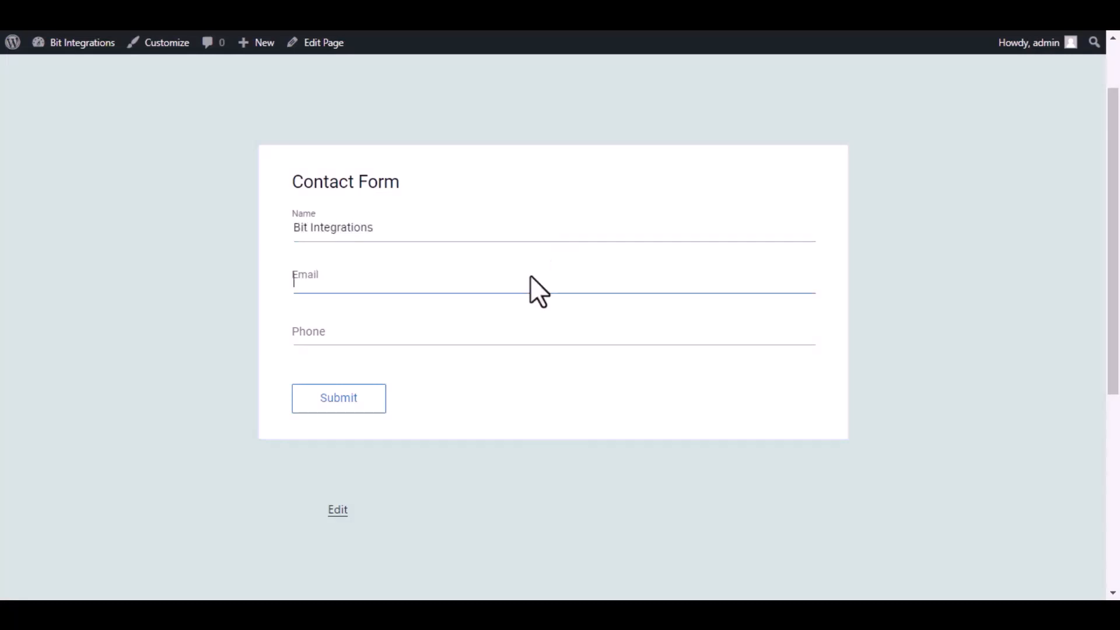
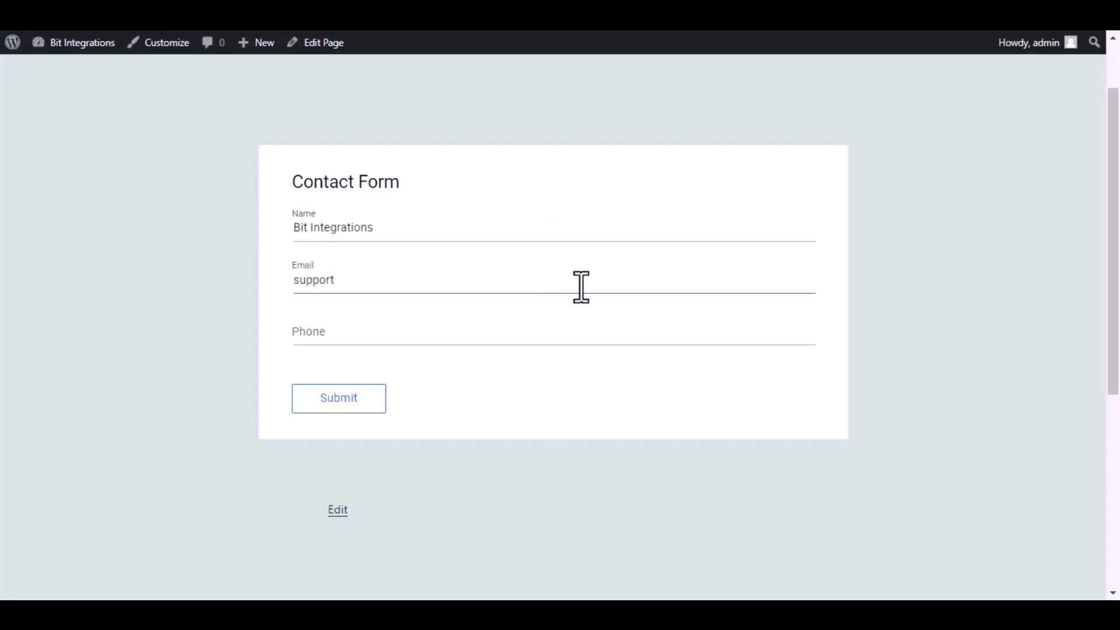
click(550, 329)
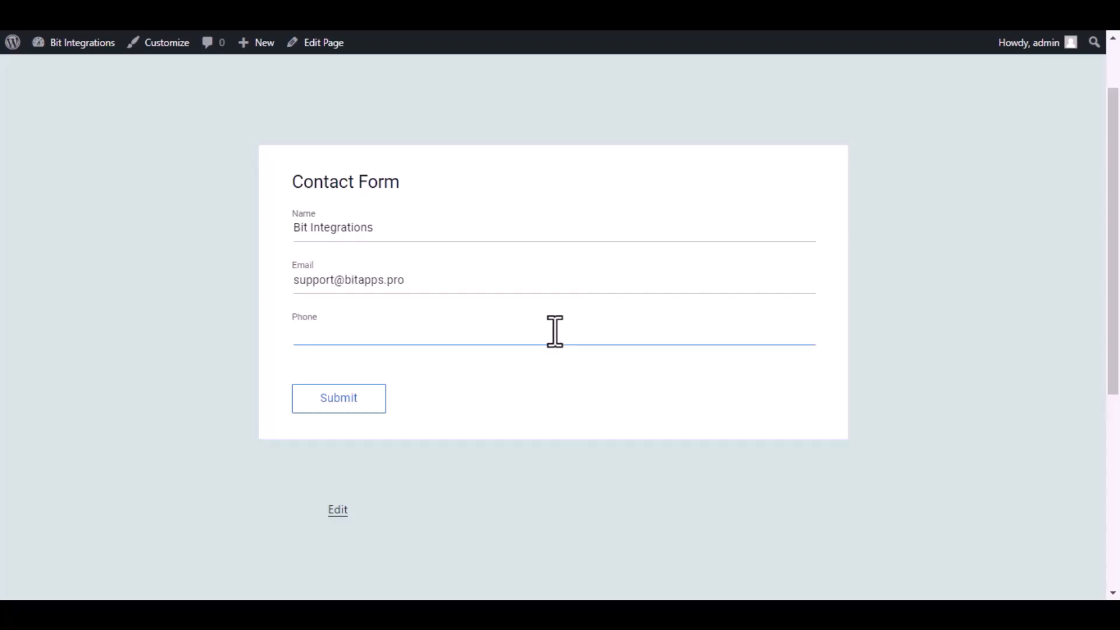
text(444555666)
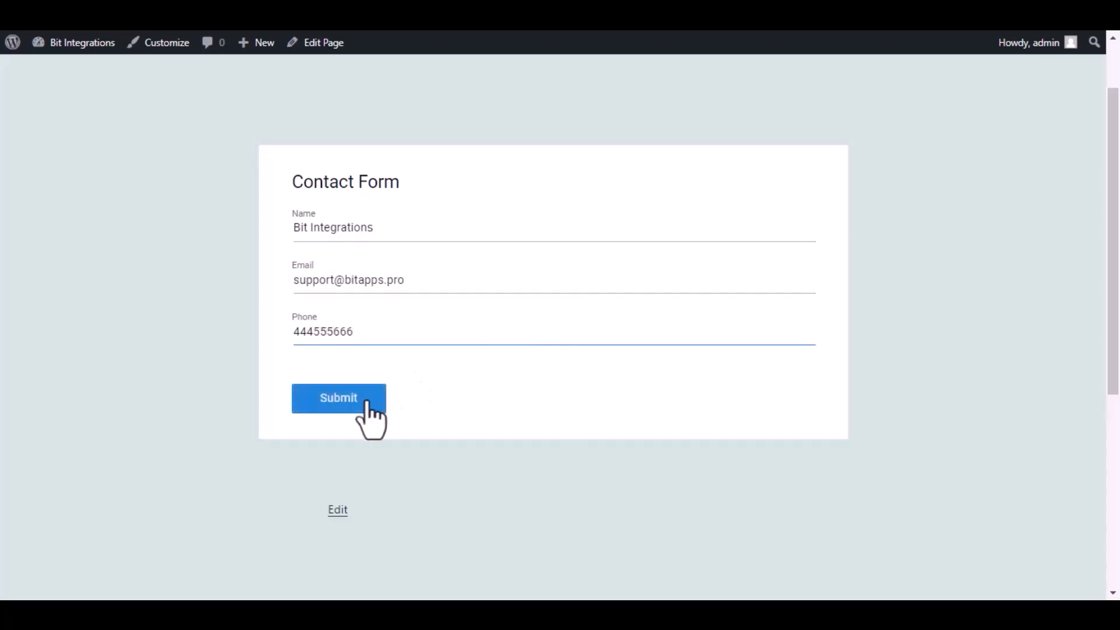
click(371, 404)
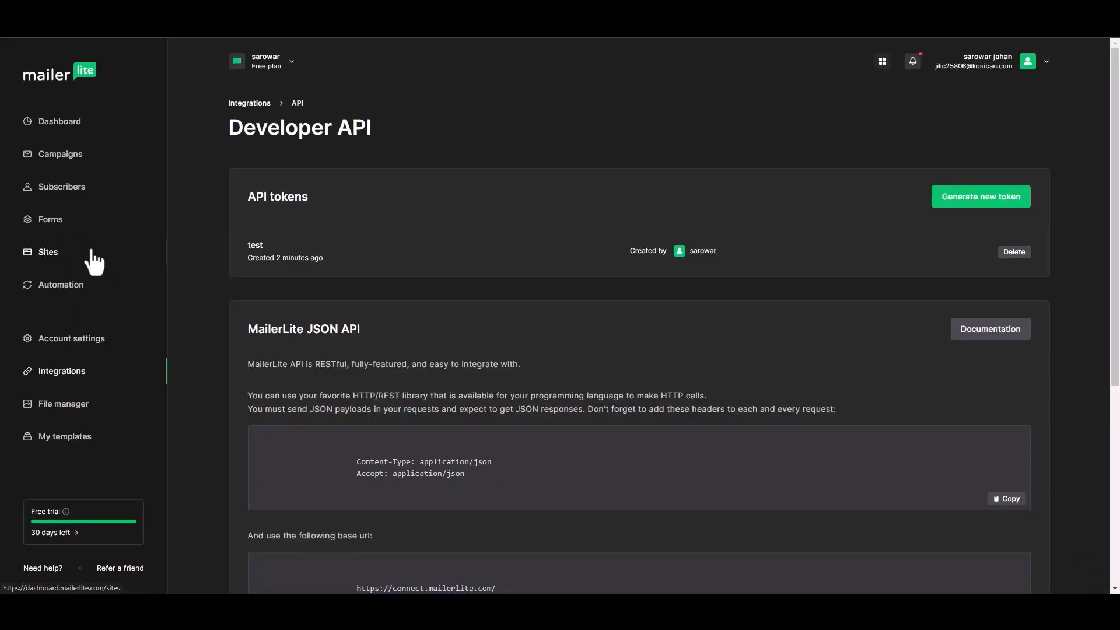
Switch to MailerLite and open the Subscribers list.
click(67, 190)
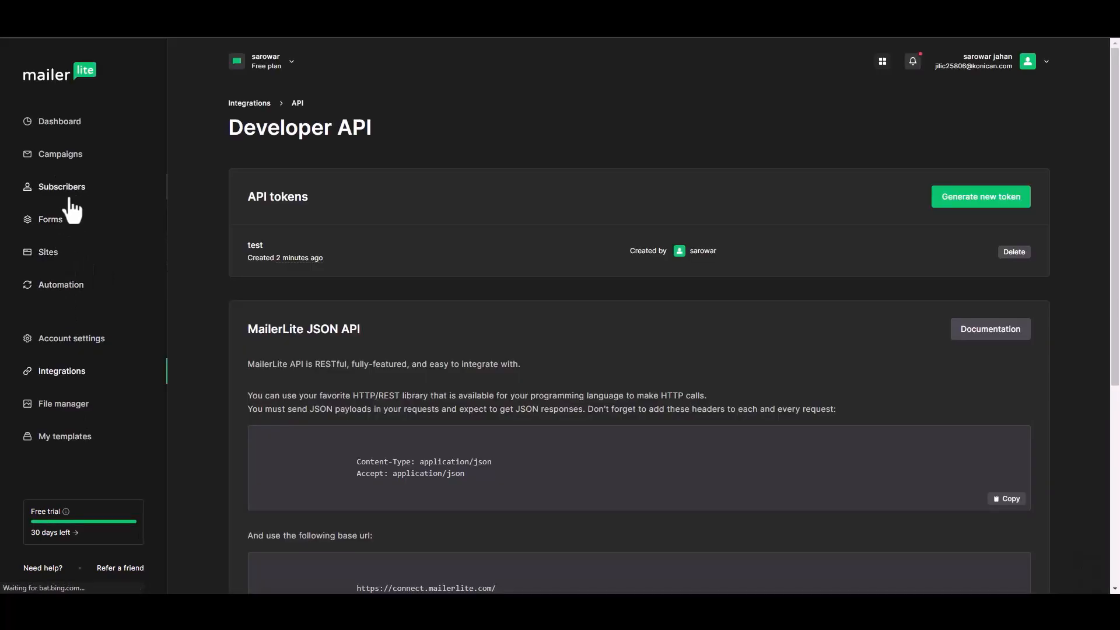